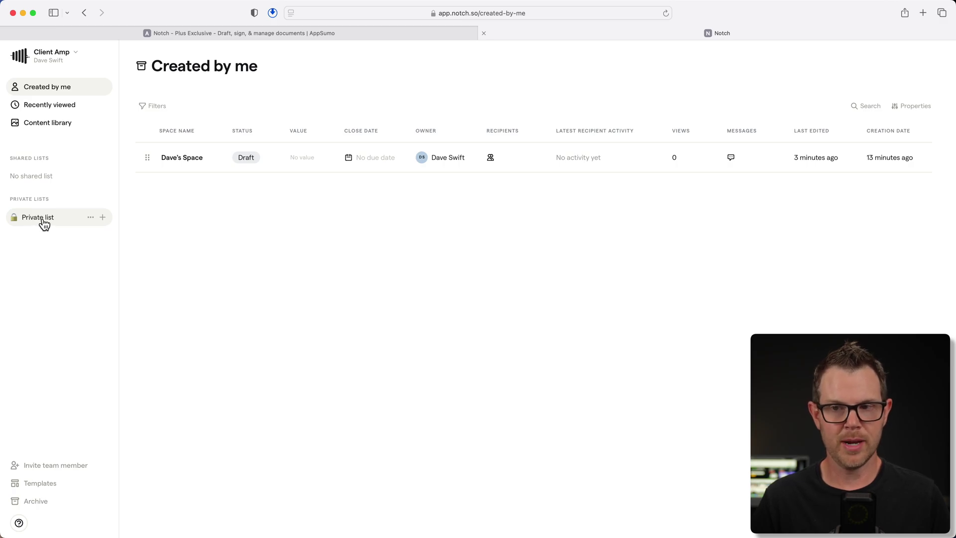
Make the private list visible to the team by moving it to the shared lists.
click(42, 221)
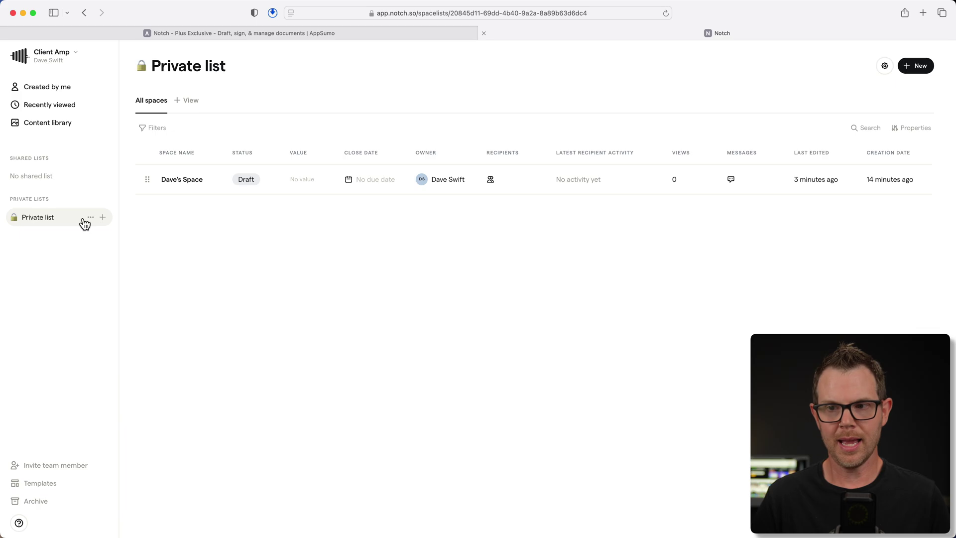
click(163, 253)
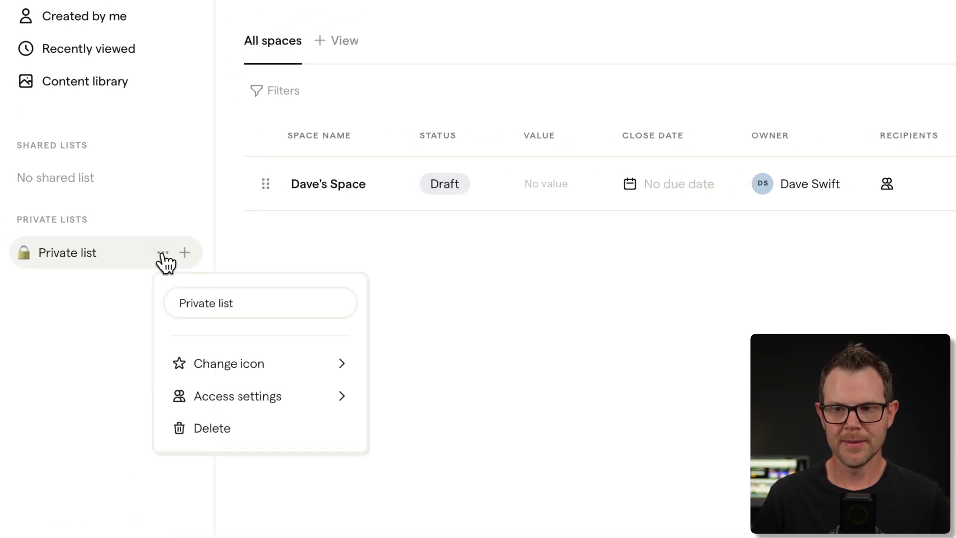
mouse_move(186, 398)
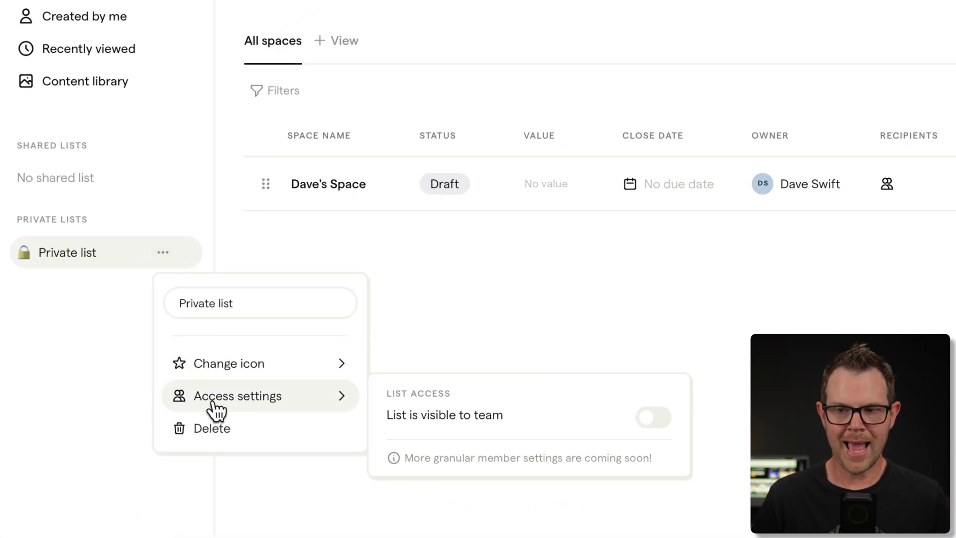
click(656, 421)
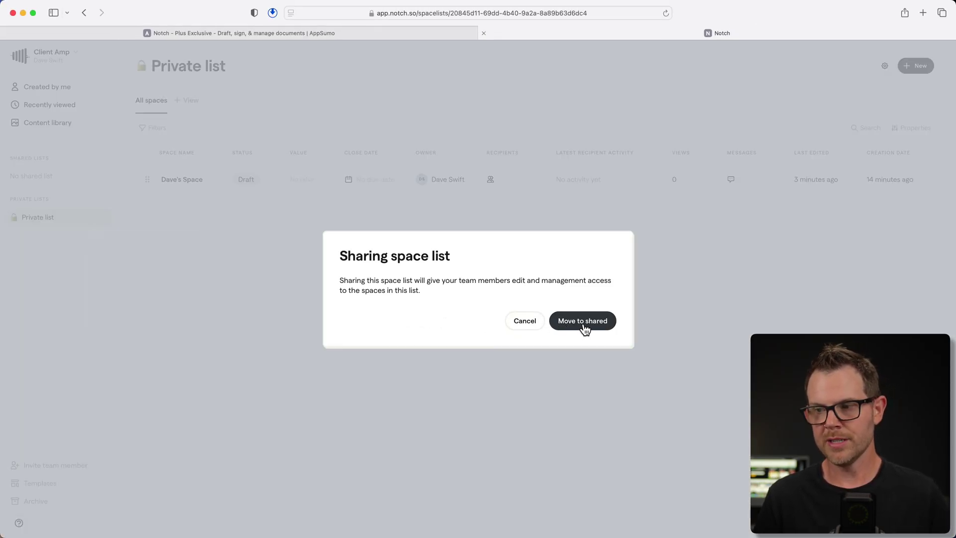
click(583, 324)
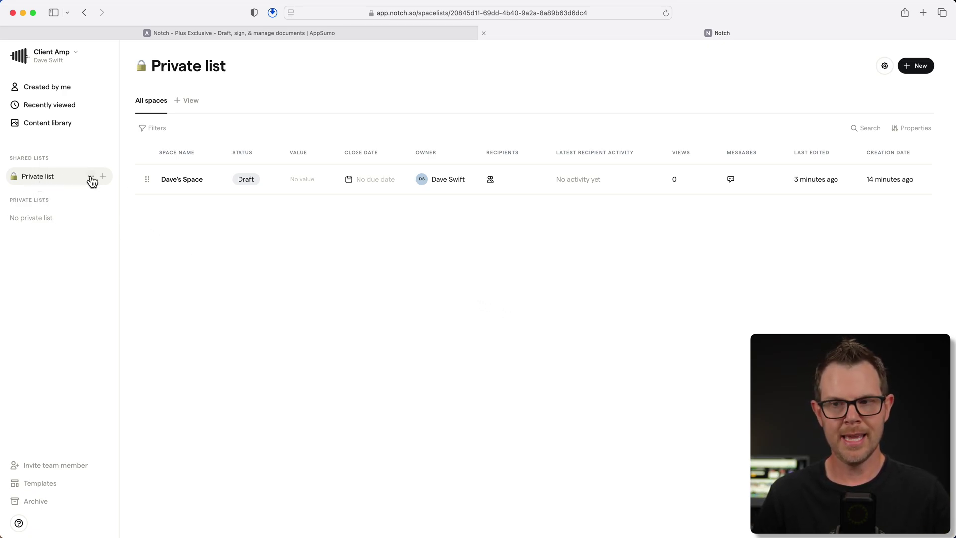
Turn off team visibility for the shared list and move it back to the private lists.
click(90, 177)
mouse_move(184, 256)
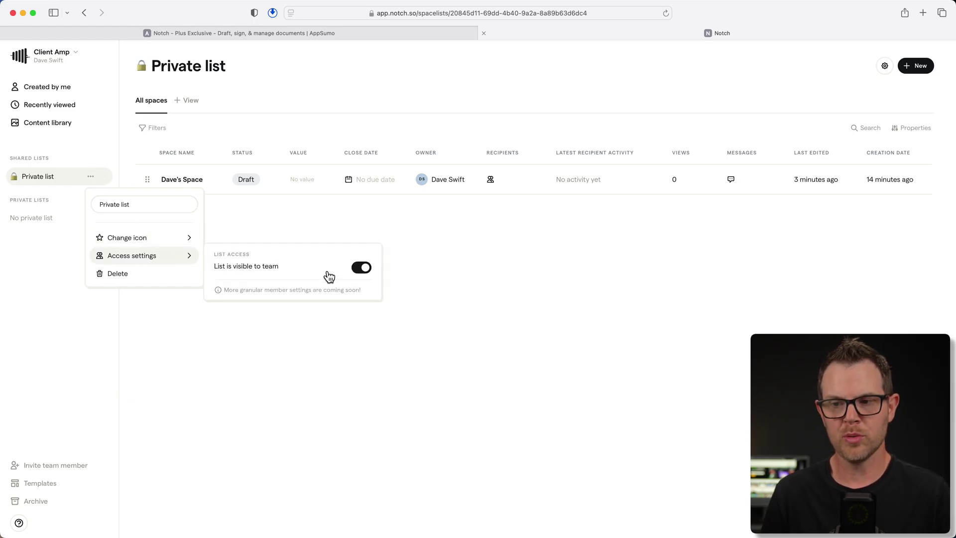
click(360, 270)
click(593, 323)
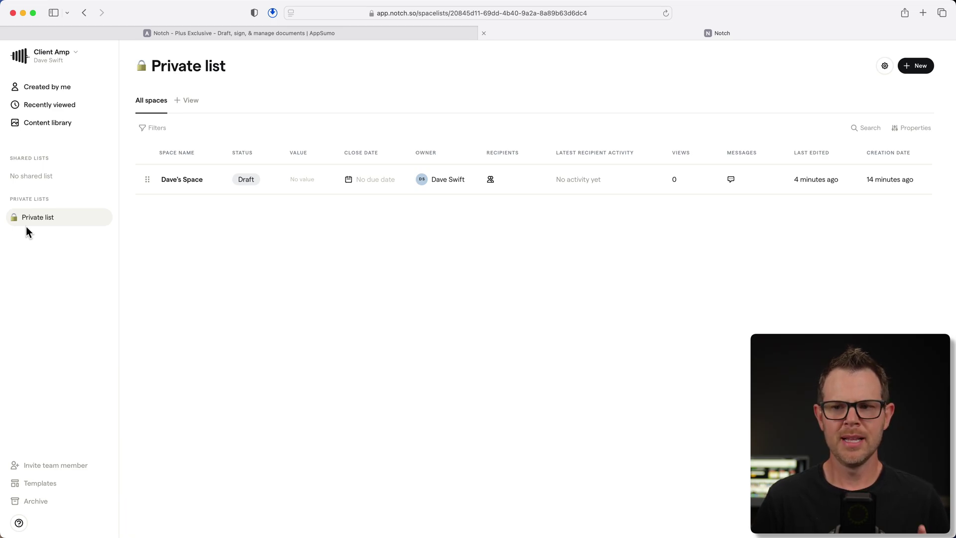
Open the draft space in the private list and use the lake sunset photo as its banner image.
click(190, 182)
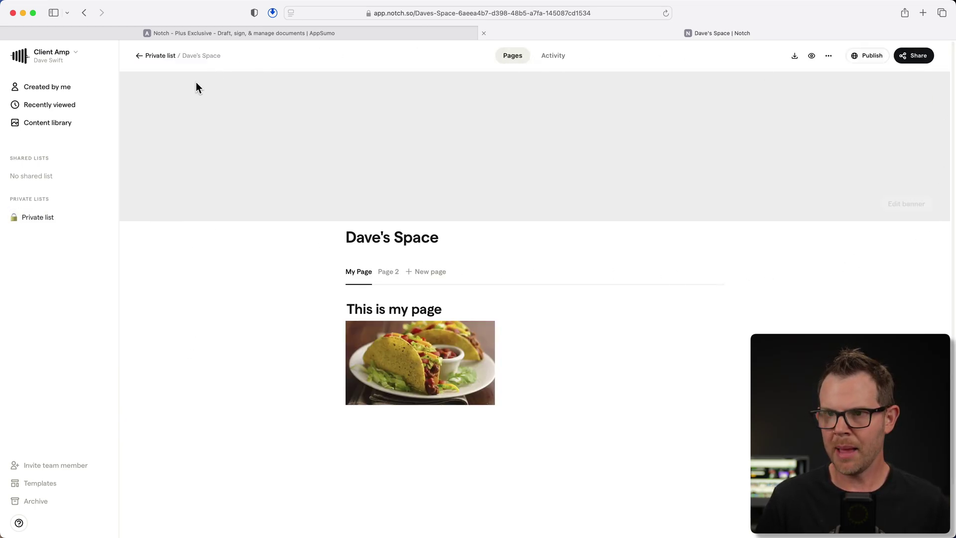
click(913, 206)
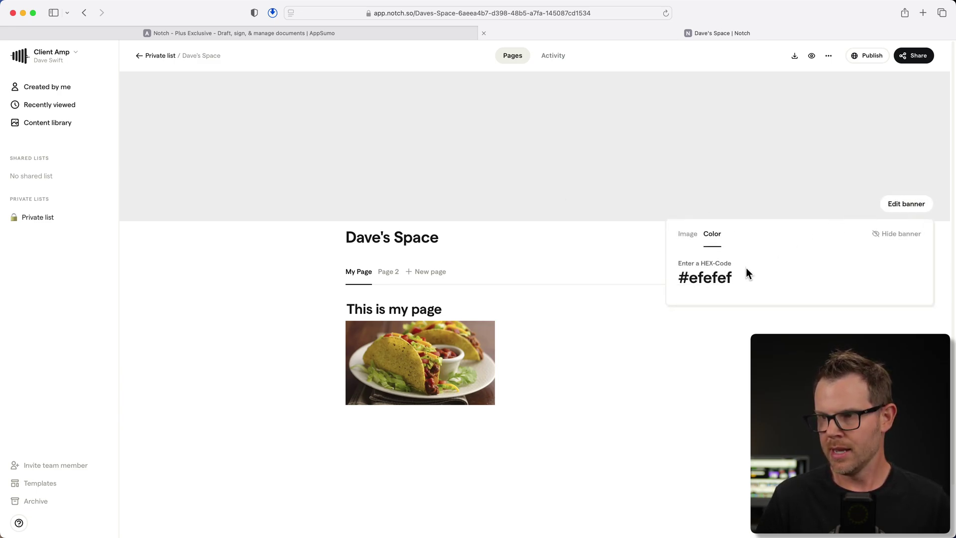
click(687, 236)
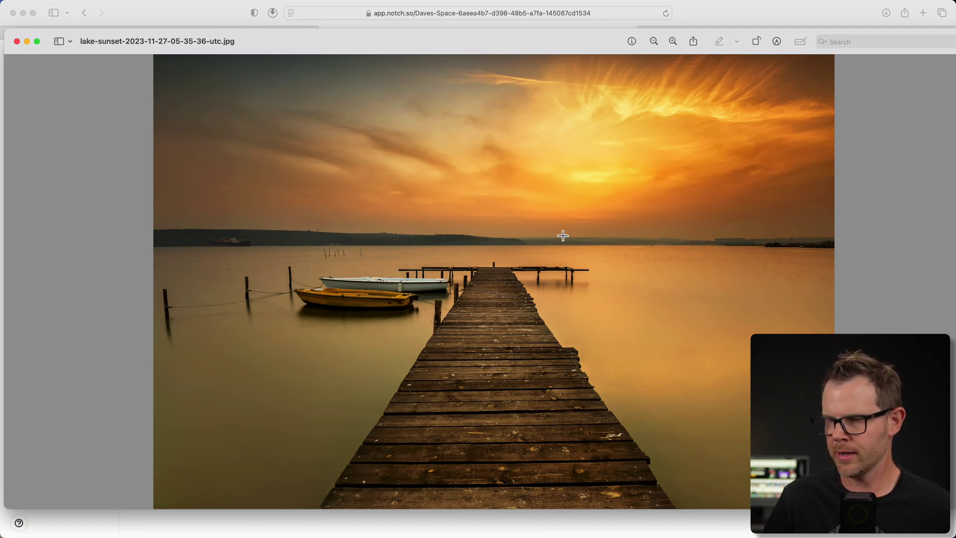
click(16, 41)
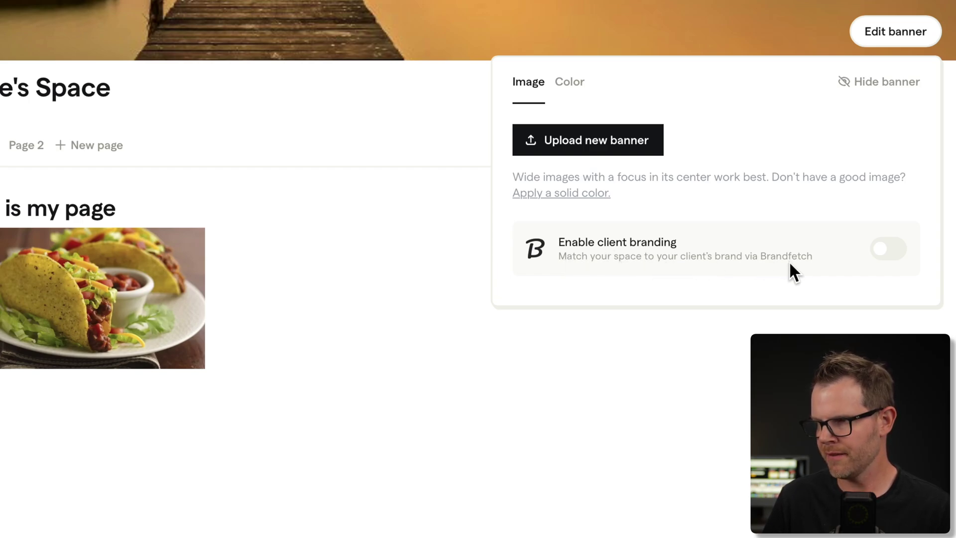
Enable client branding for the banner and apply the brand found for the client's personal website.
click(888, 249)
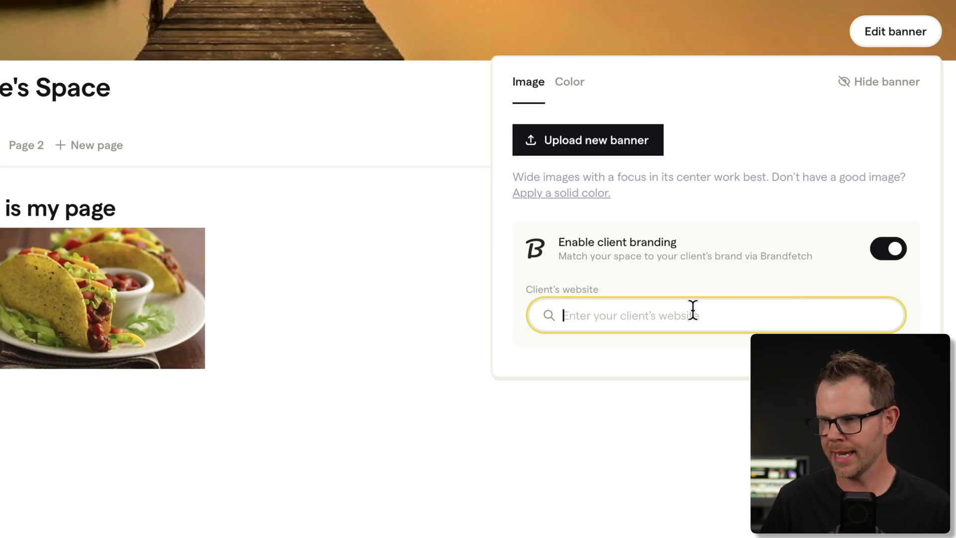
text(daveswift.com)
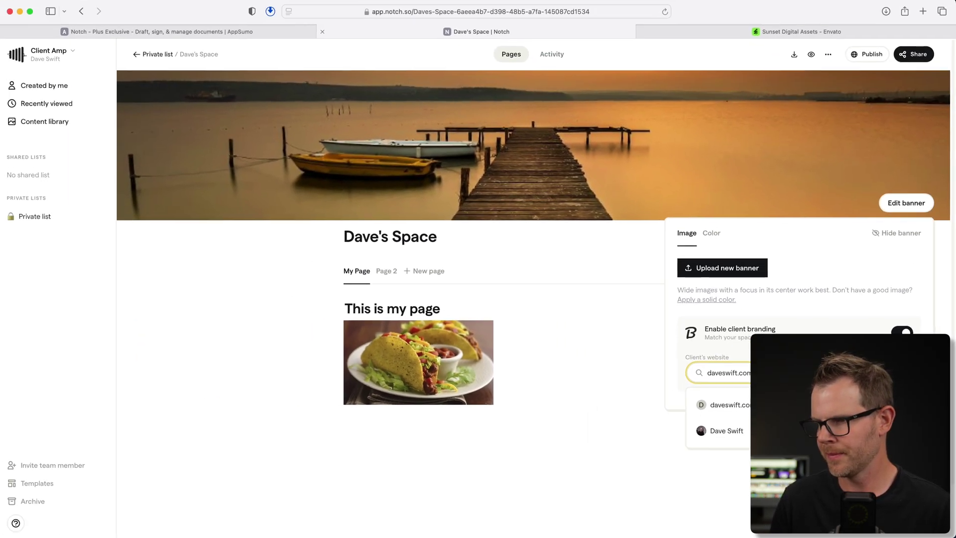
key(Down)
key(Down)
key(Return)
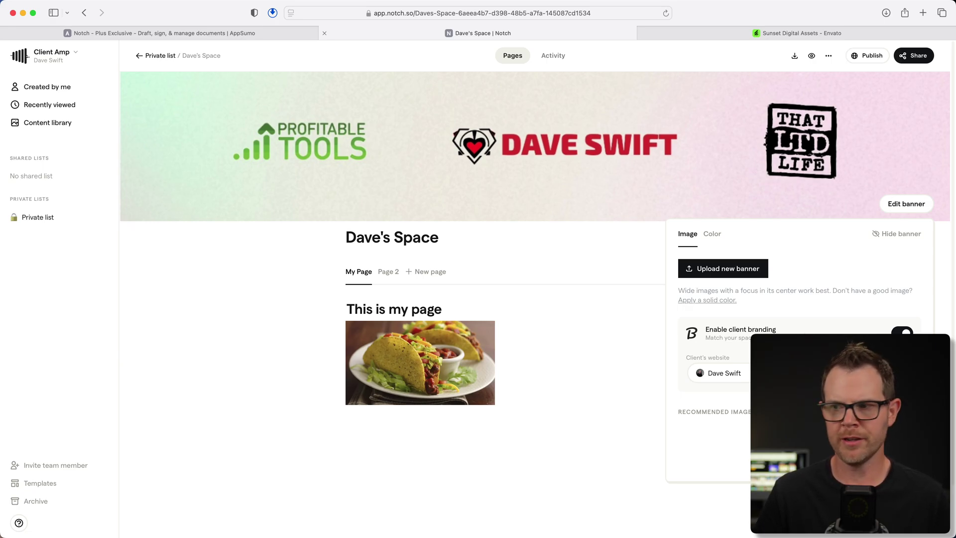
Change the client's website to appsumo.com, apply the AppSumo brand, and finish editing the banner.
click(724, 373)
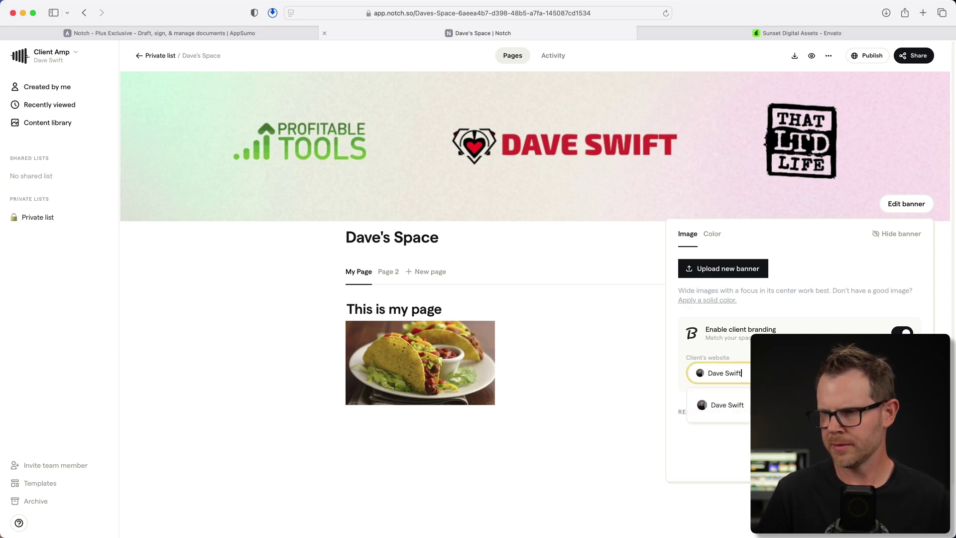
key(super+a)
text(appsumo.com)
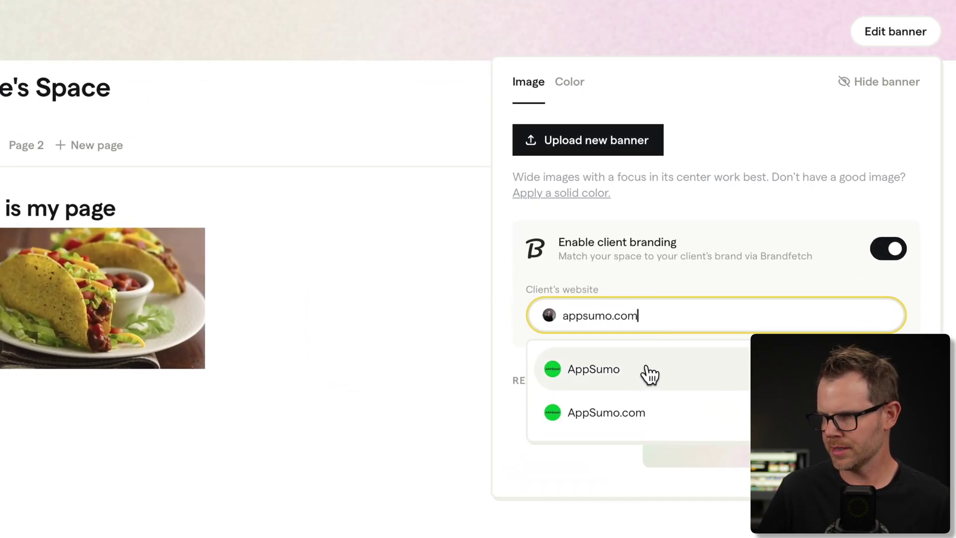
click(650, 375)
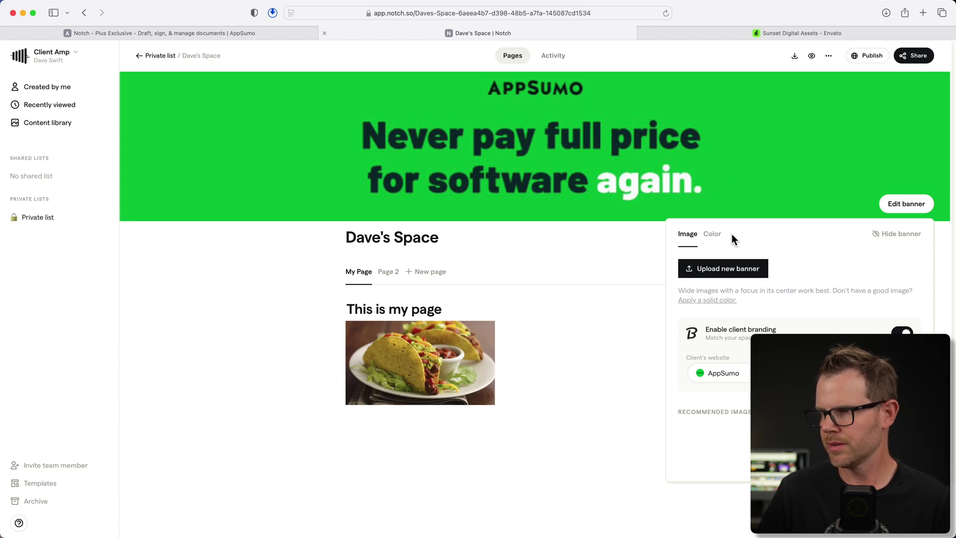
key(Escape)
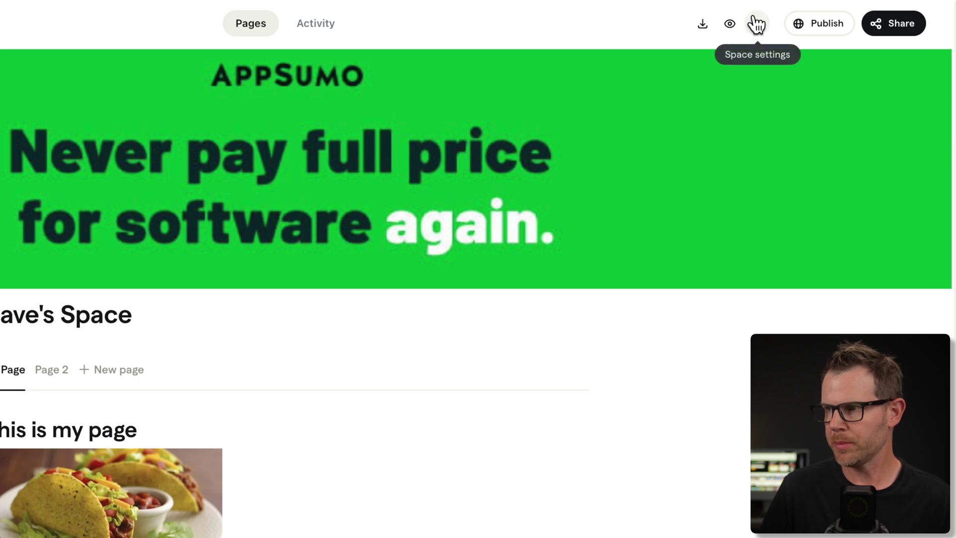
Show both the client's logo and the team's logo in the space settings.
click(757, 25)
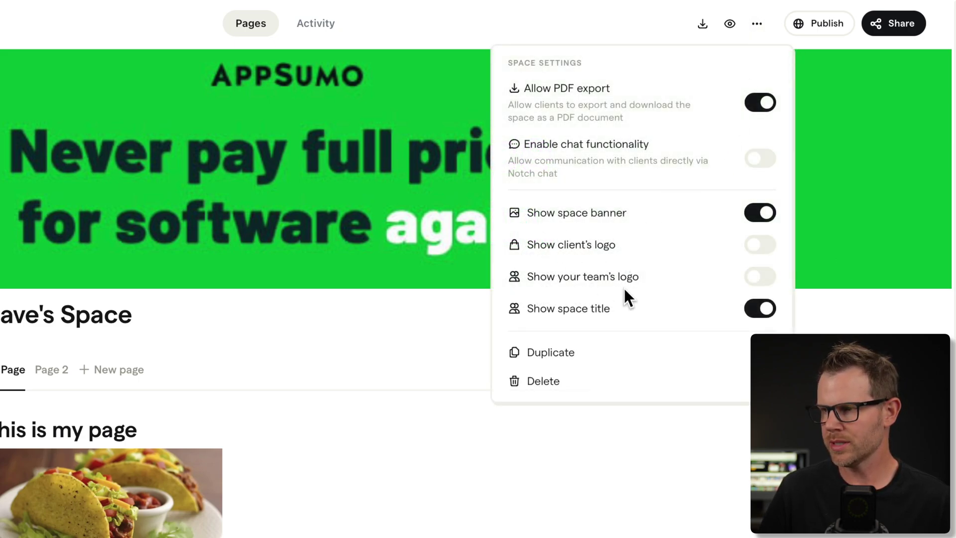
click(760, 246)
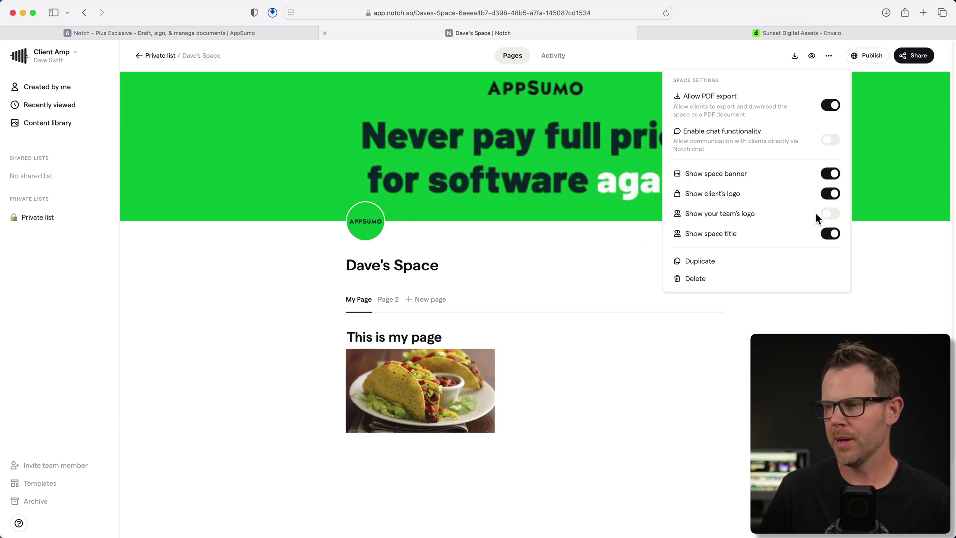
click(834, 213)
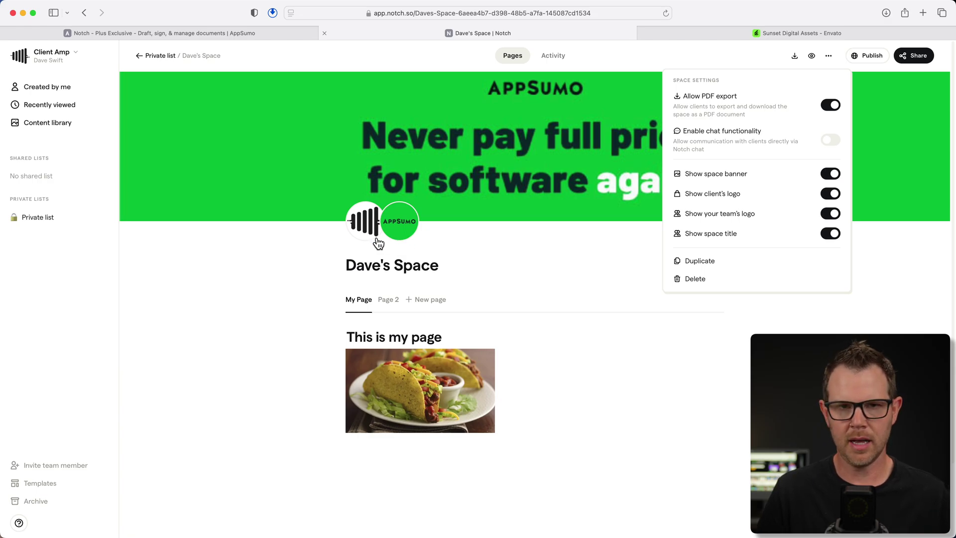
click(474, 258)
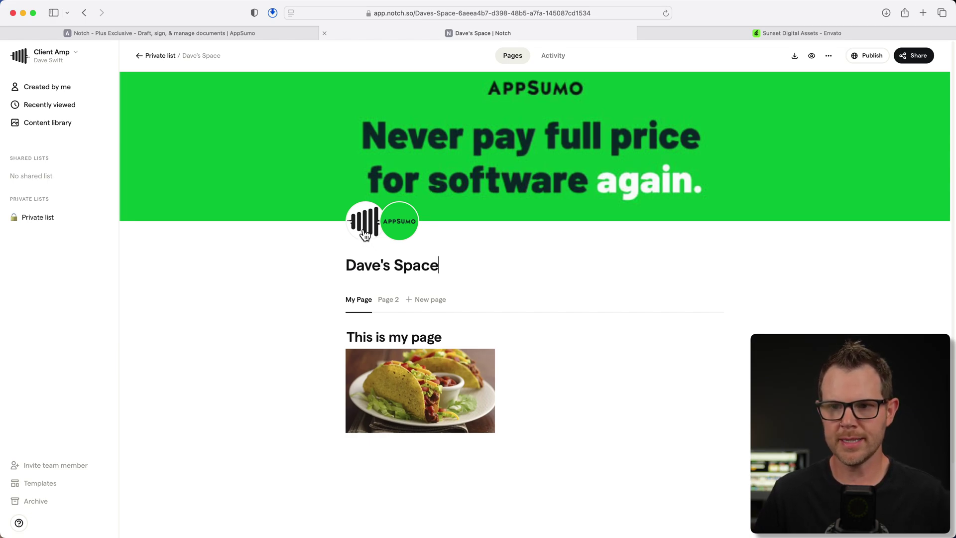
Reopen the space from the private list and look at the contents of Page 2 and My Page.
click(26, 219)
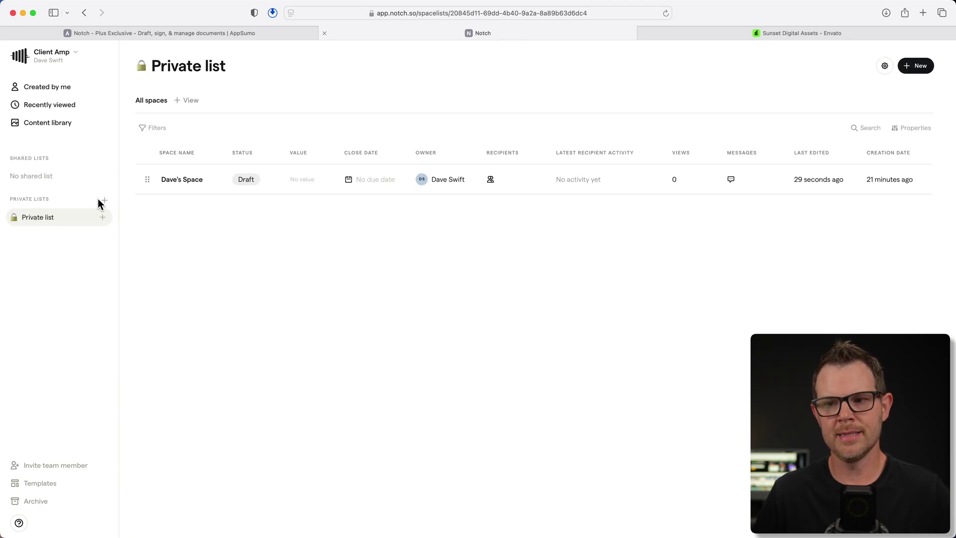
click(192, 181)
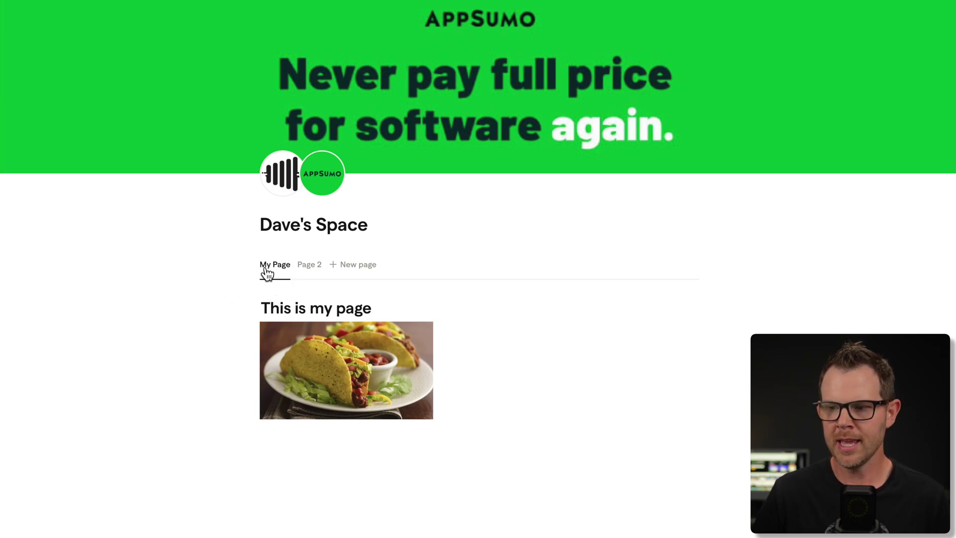
click(306, 266)
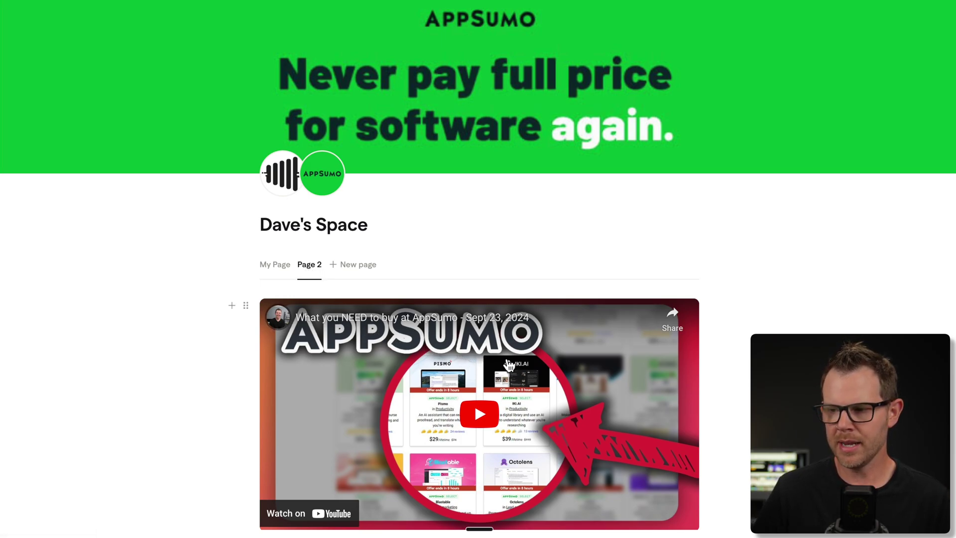
click(285, 268)
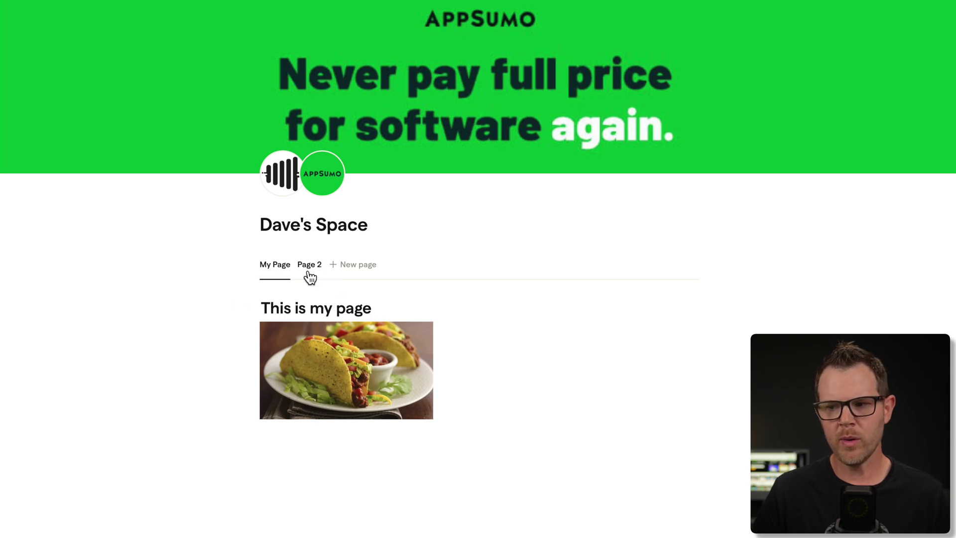
Add a new page to the space and name it Page 3.
click(359, 269)
text(Page 3)
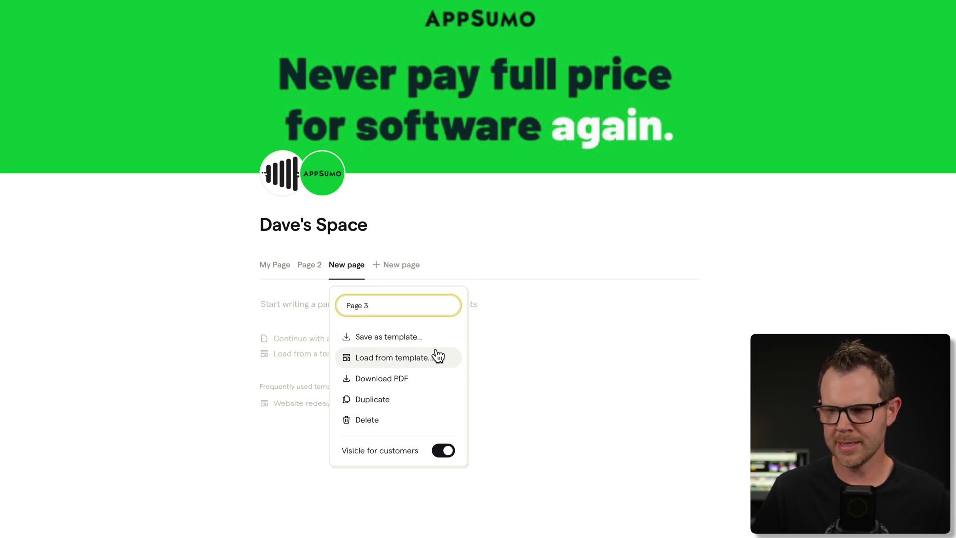
key(Return)
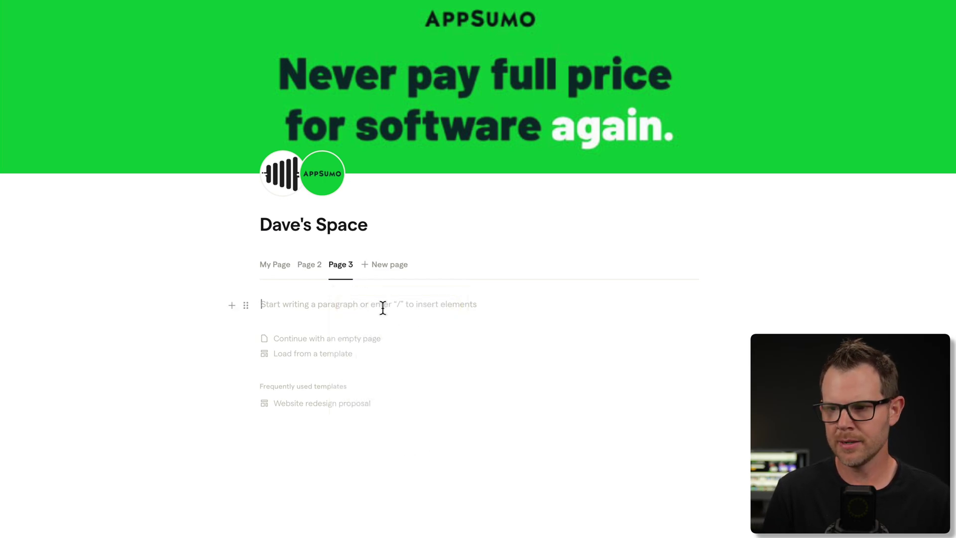
Insert a bullet list on Page 3 with the entries Item 1, Item 2 and Item 3.
text(/)
click(335, 208)
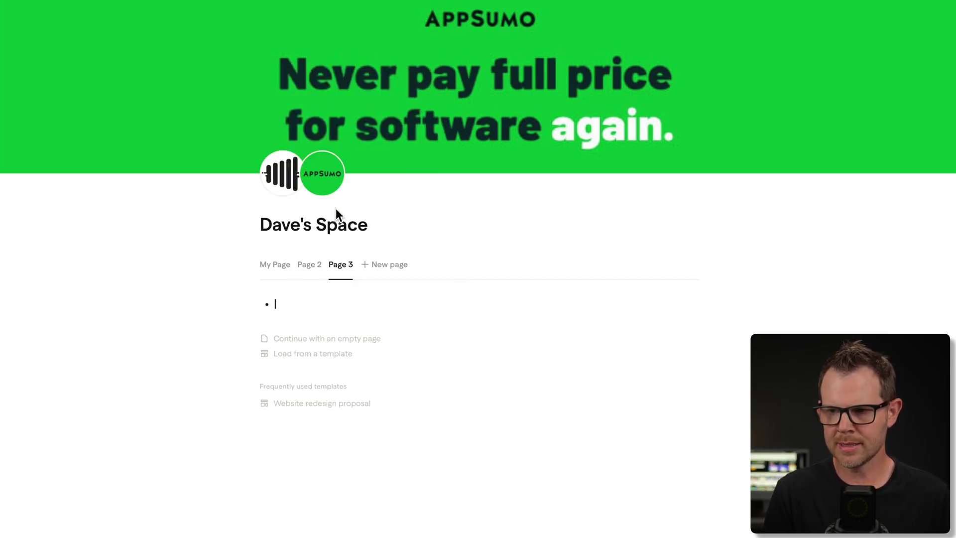
text(Item 1)
key(Return)
text(Item 2)
key(Return)
text(Item 3)
key(Return)
key(Return)
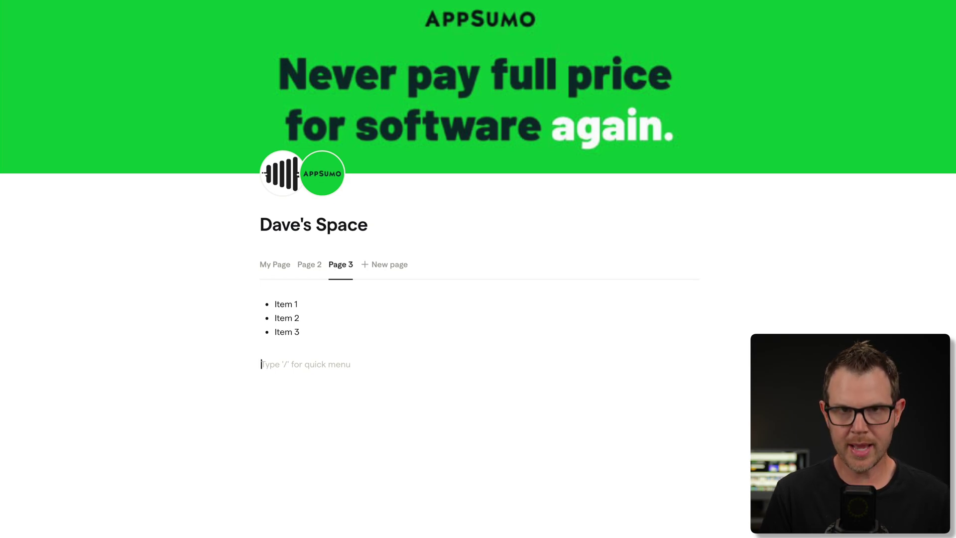
Insert an Offer header element below the bullet list on Page 3.
text(/)
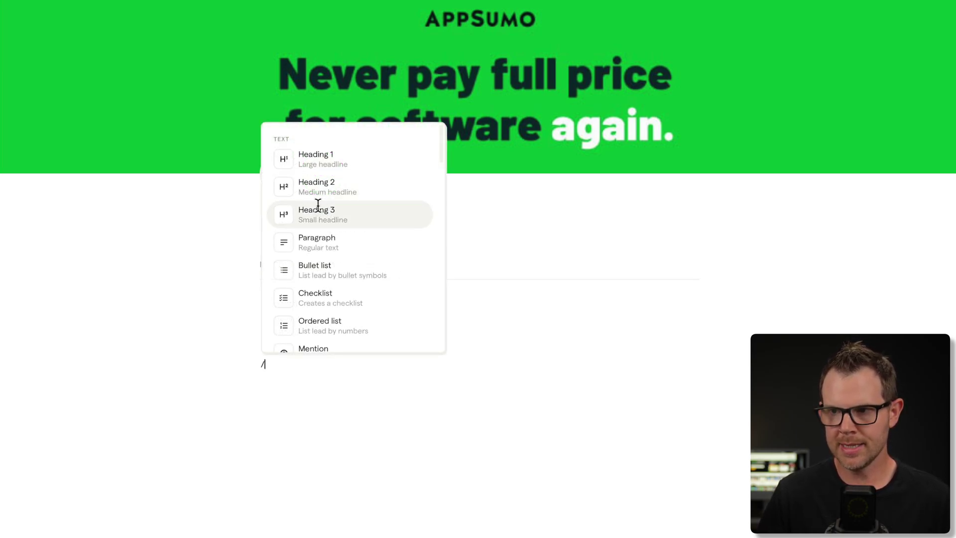
scroll(349, 219, down, 3)
scroll(350, 223, down, 10)
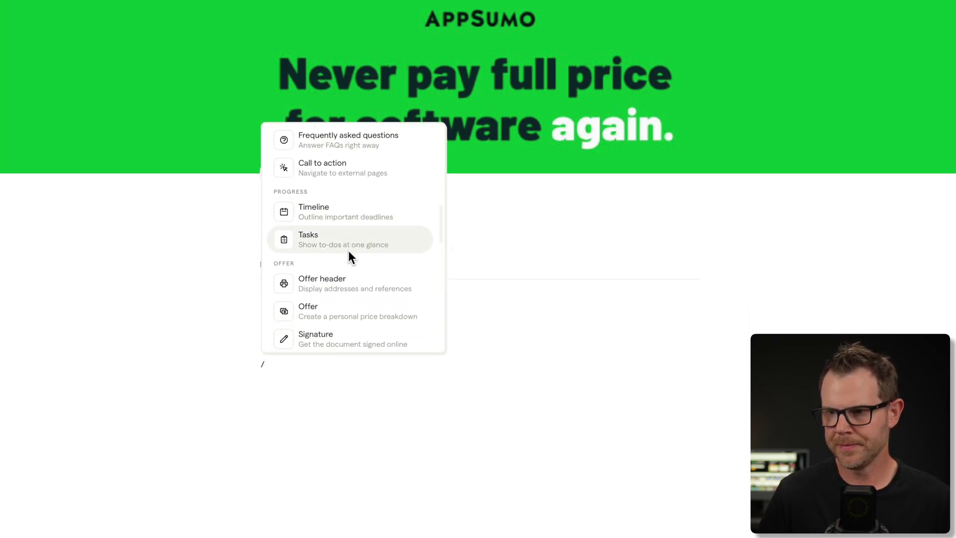
click(348, 209)
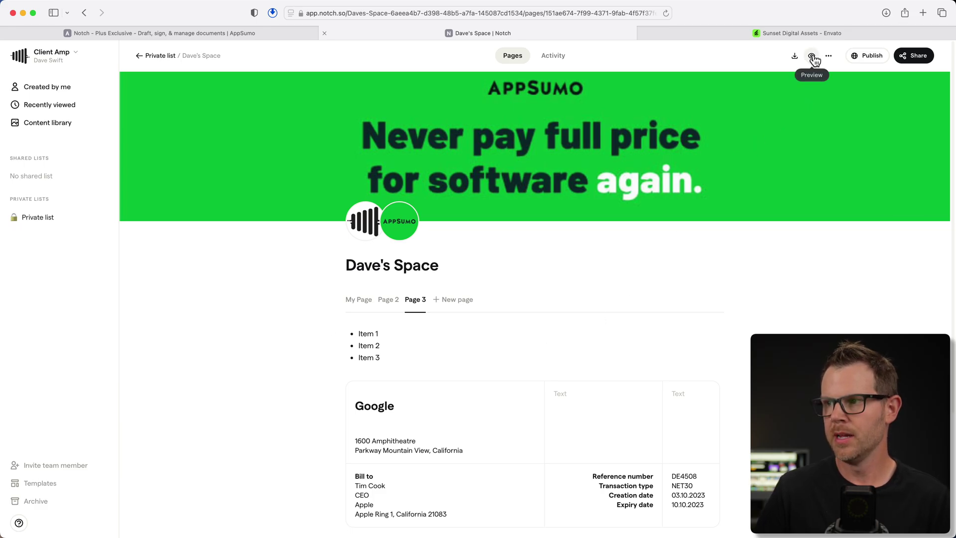
Preview the space as recipients see it, look through My Page, Page 2 and Page 3, and return to editing.
click(814, 56)
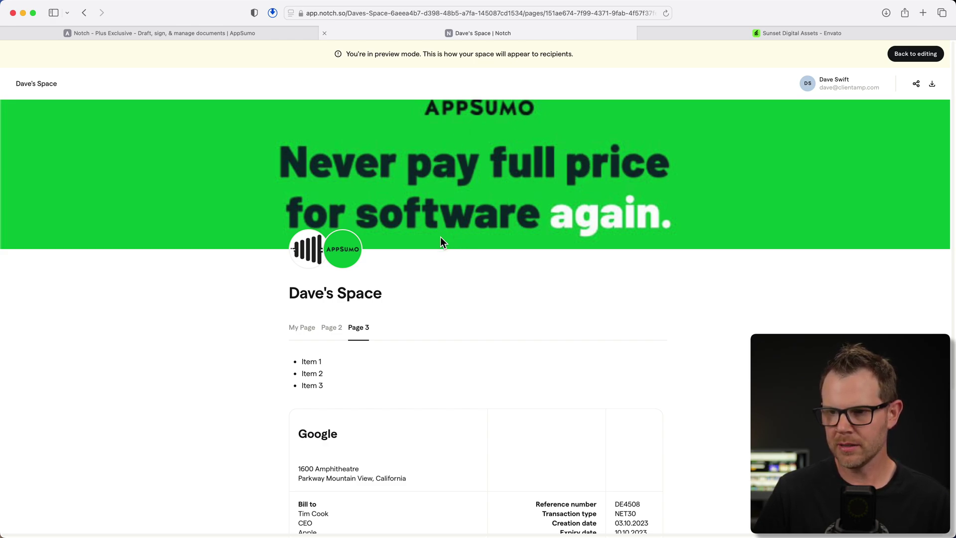
scroll(319, 329, down, 3)
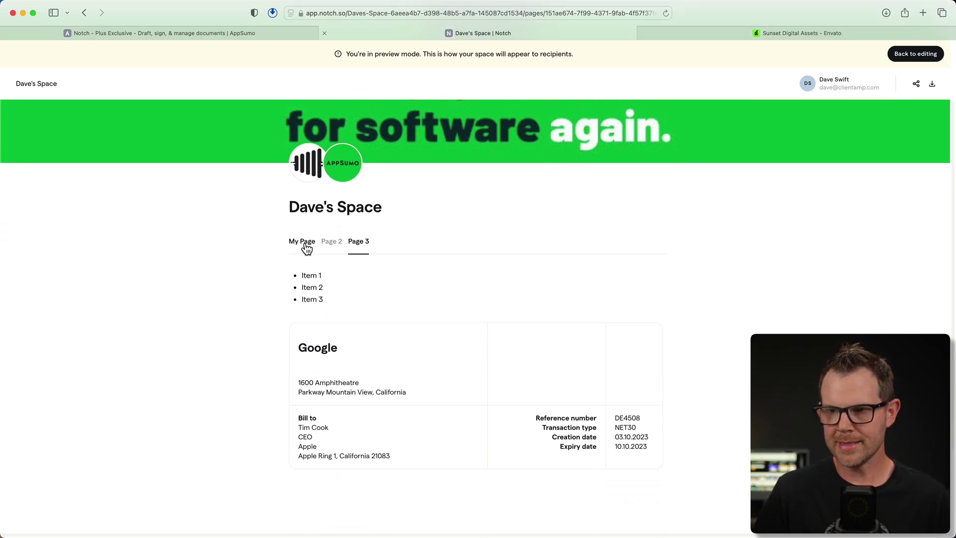
click(305, 244)
scroll(306, 251, up, 2)
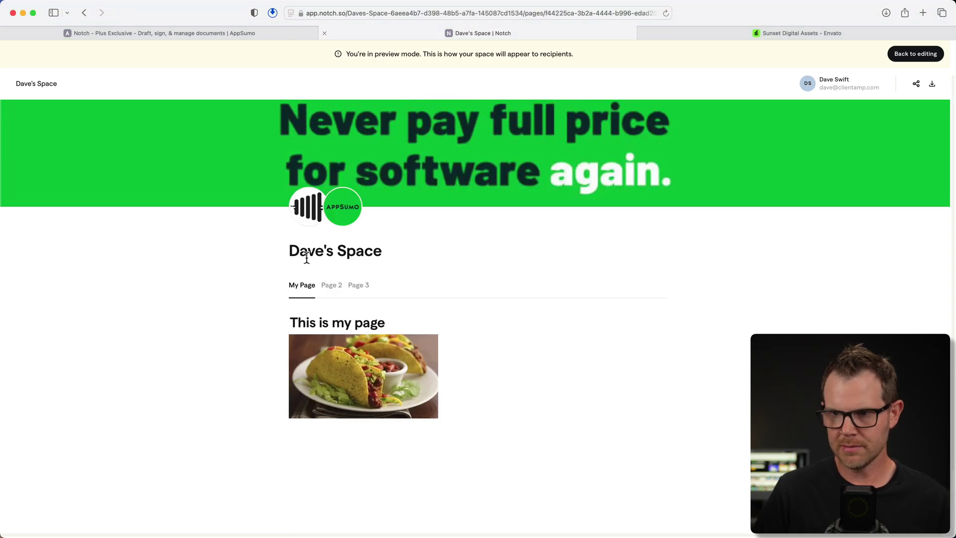
click(331, 289)
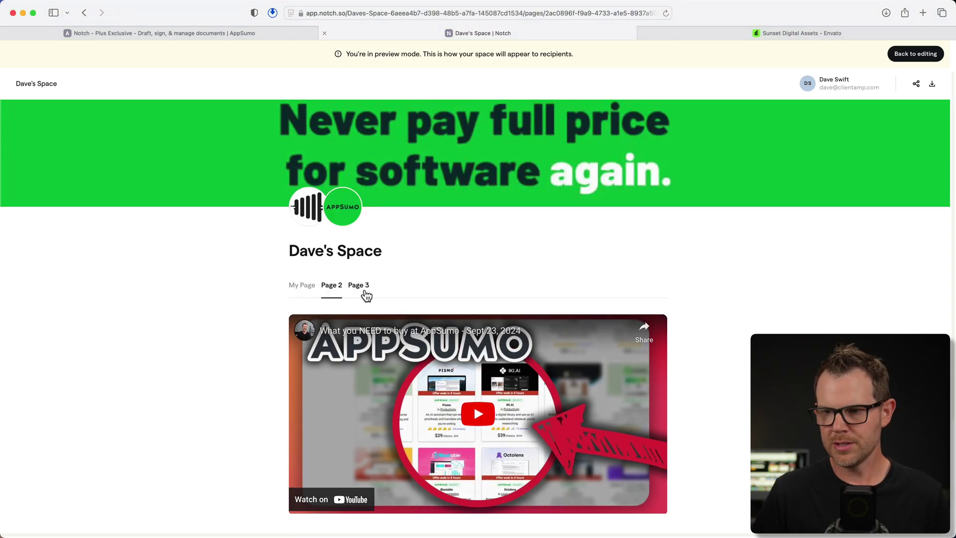
click(365, 290)
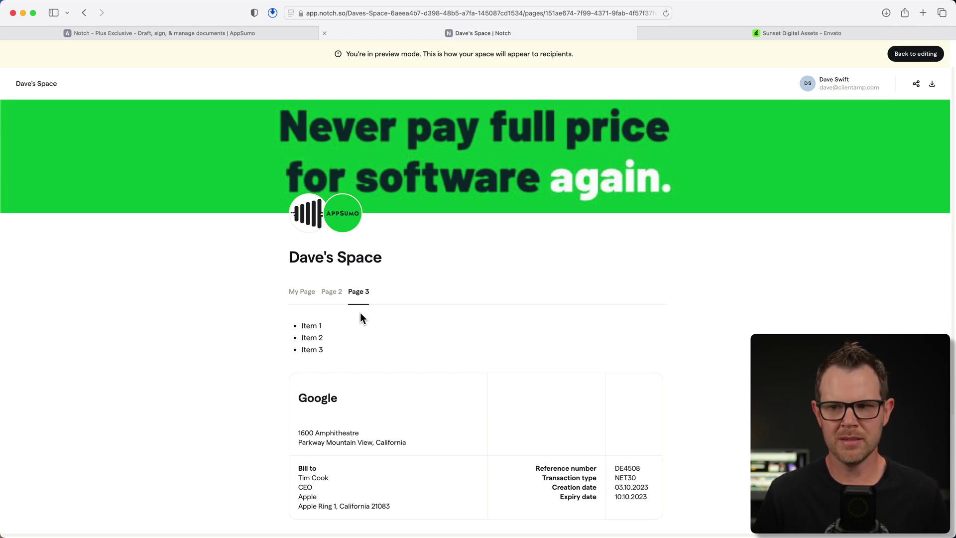
scroll(394, 314, down, 3)
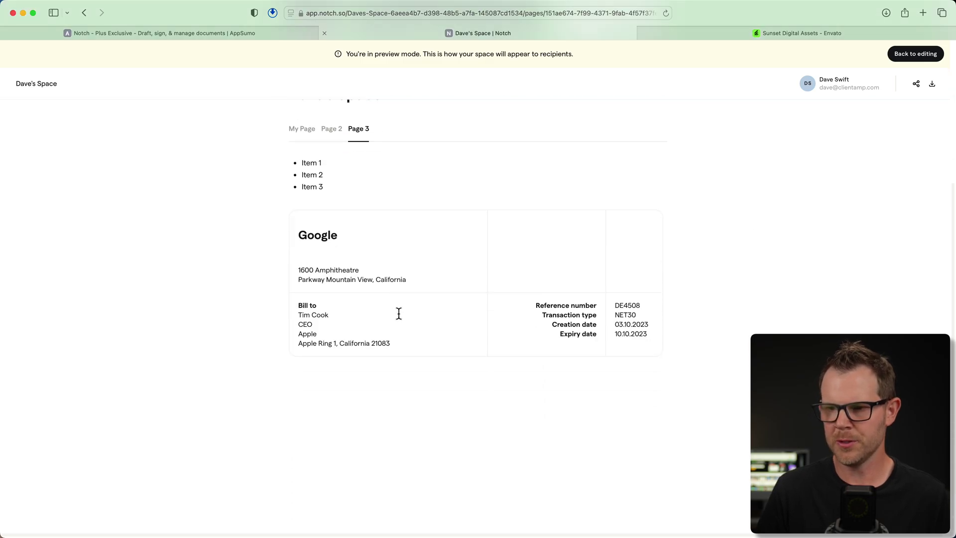
scroll(399, 313, up, 2)
click(912, 56)
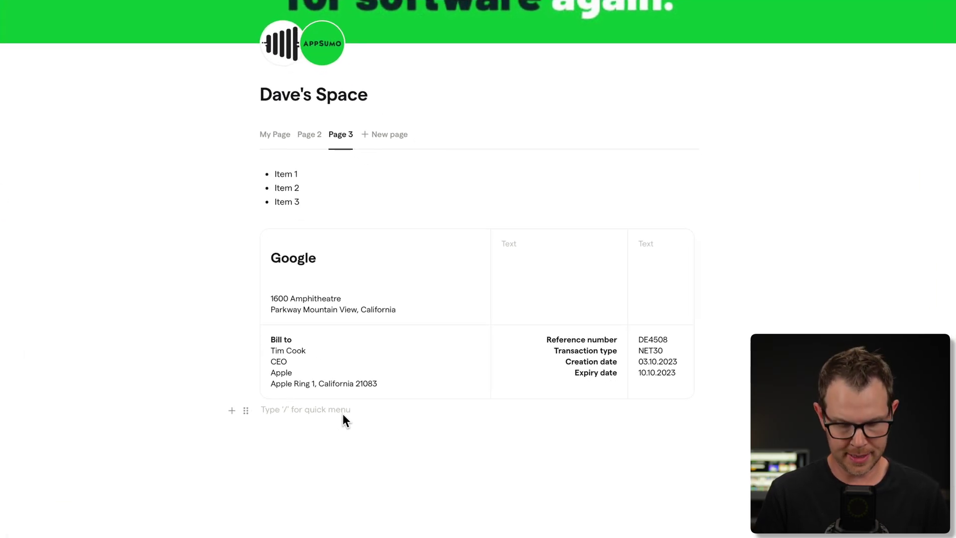
Insert a Signature element below the offer header on Page 3 and add a second signature beside it.
text(/)
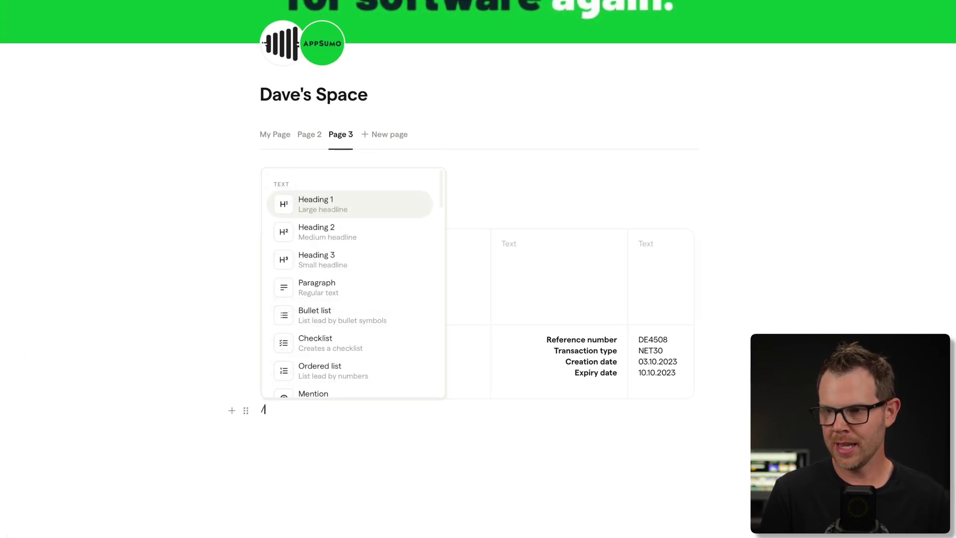
text(sign)
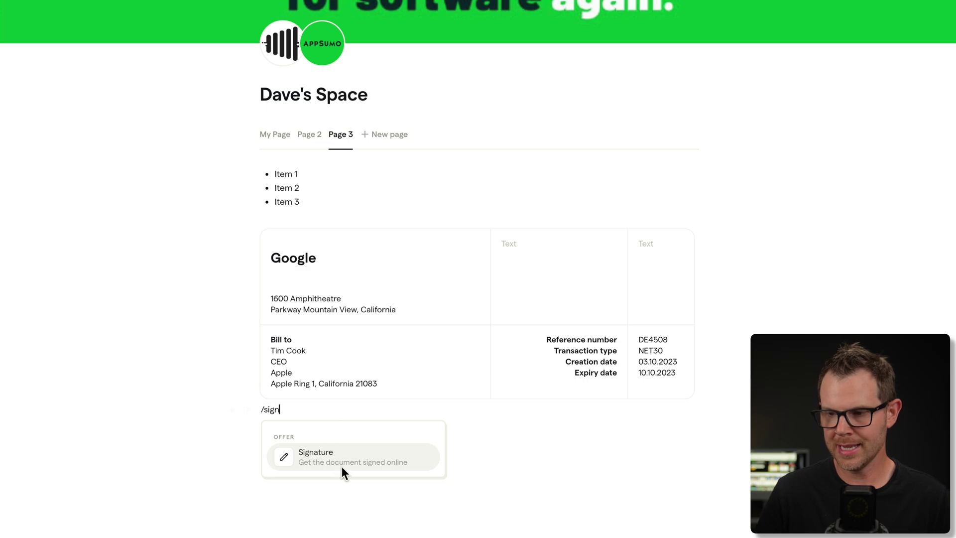
click(319, 457)
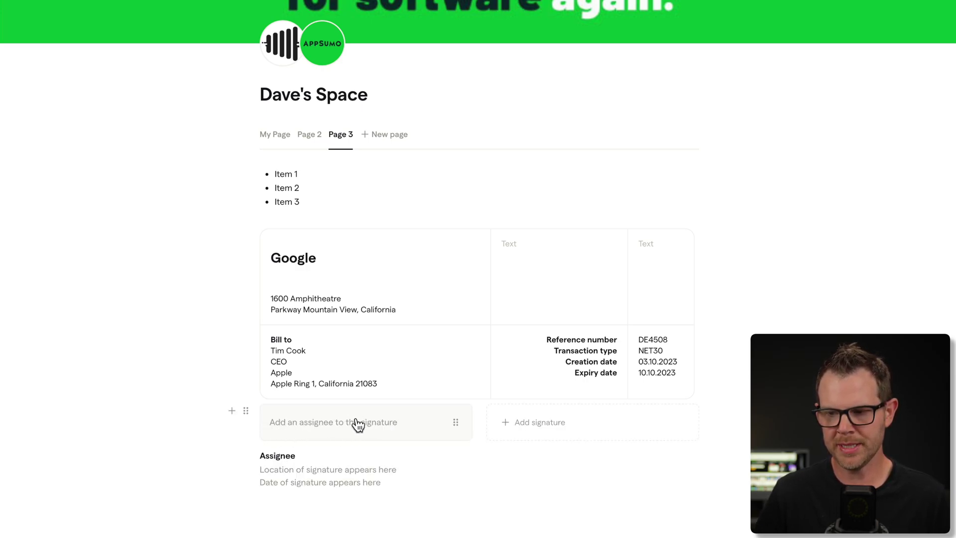
click(315, 431)
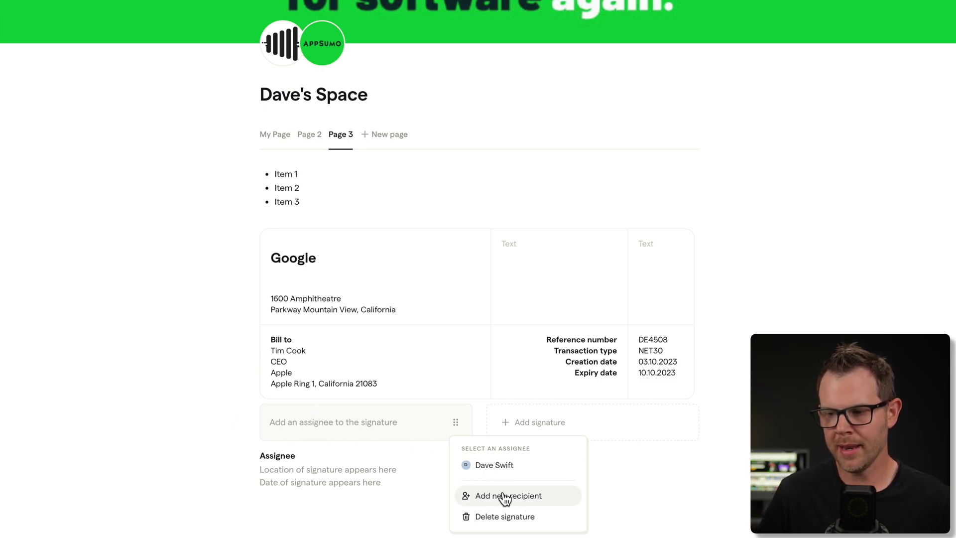
key(Escape)
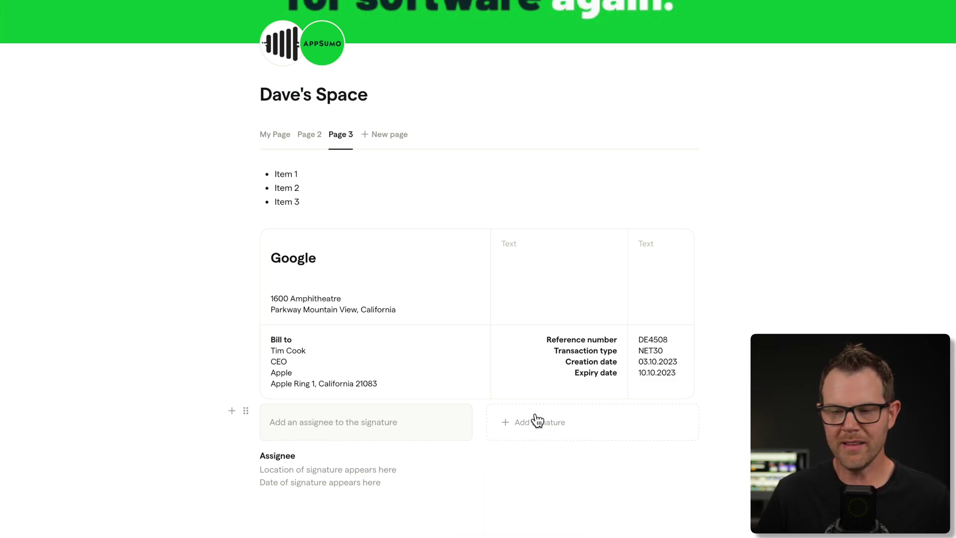
click(507, 430)
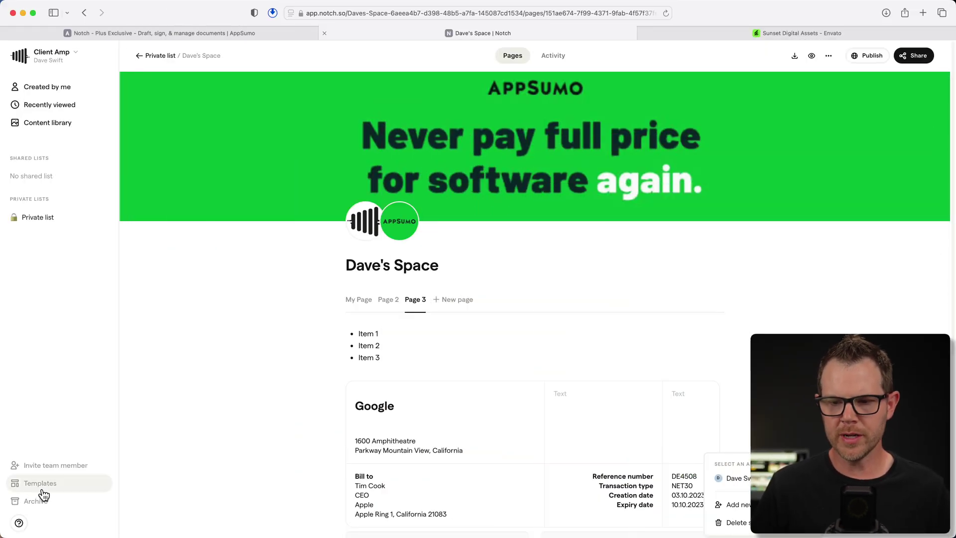
Add a new page to the space and start loading its content from a template.
click(448, 302)
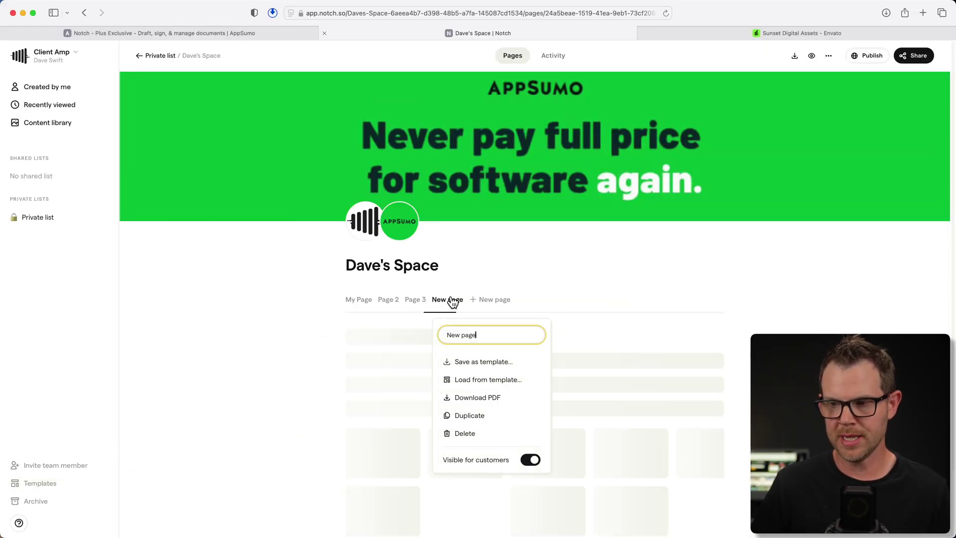
click(479, 381)
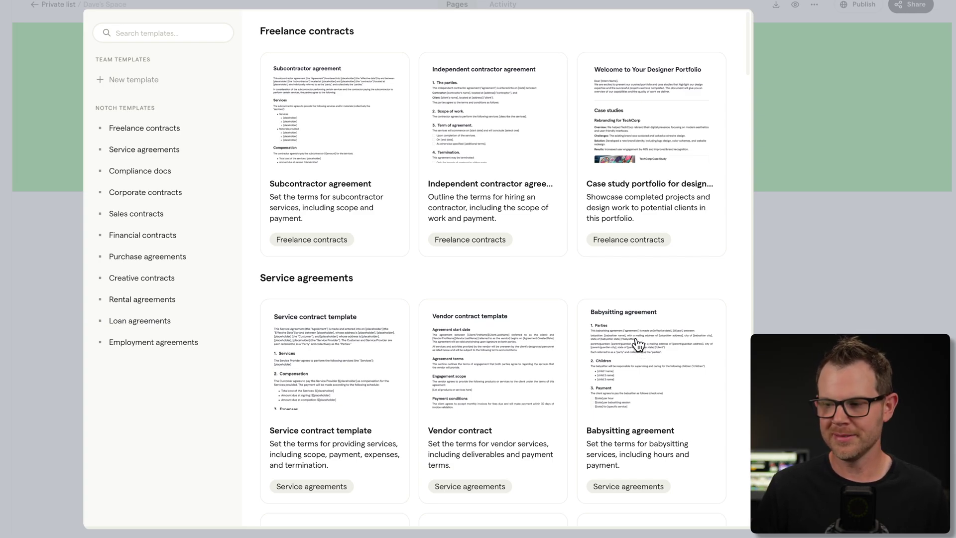
Browse the Notch templates for the new page, from freelance contracts and service agreements to creative contracts and employment agreements.
scroll(641, 350, down, 2)
scroll(641, 358, down, 1)
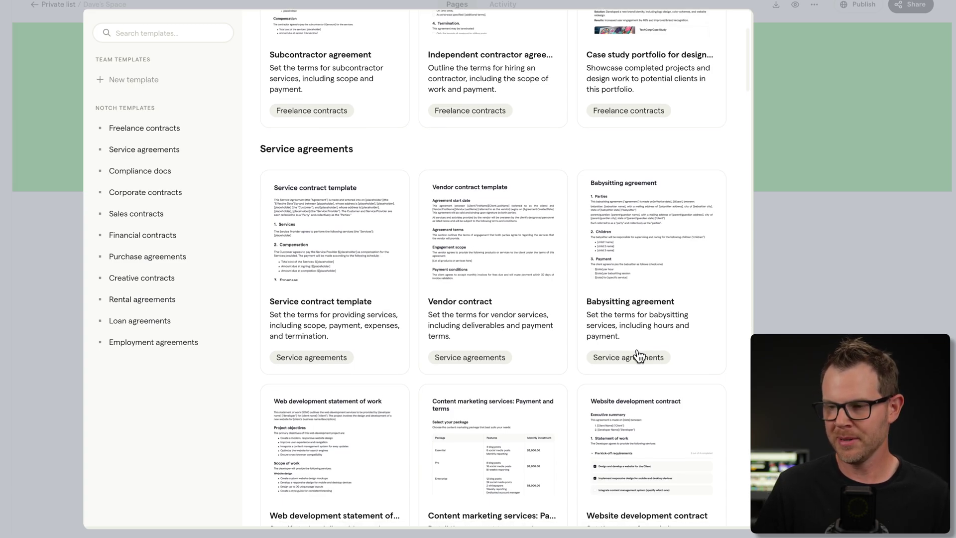
scroll(639, 356, down, 2)
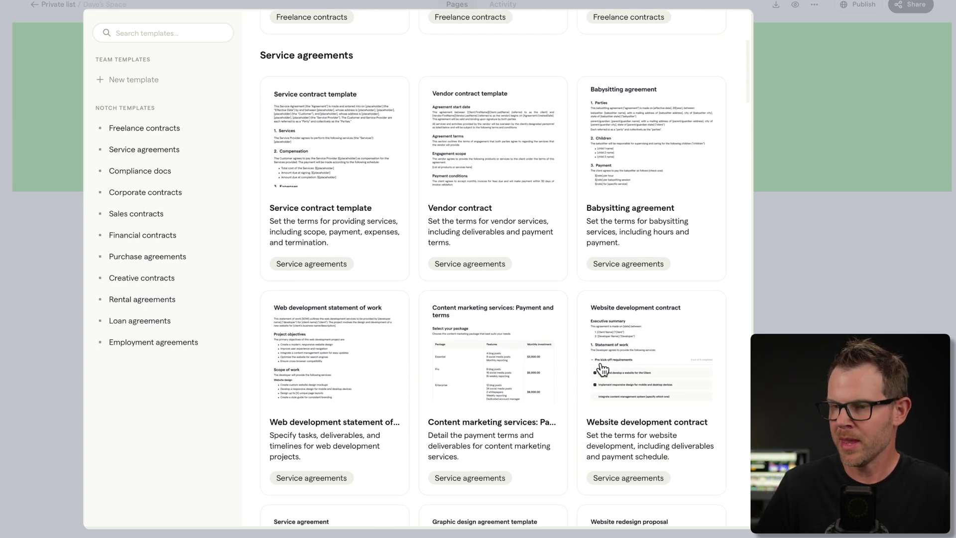
scroll(516, 340, down, 2)
scroll(518, 343, down, 1)
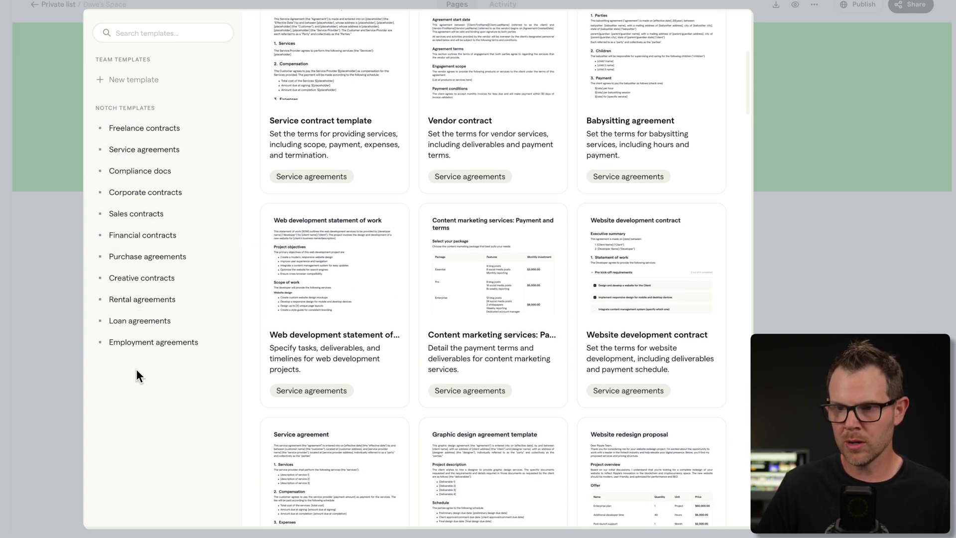
click(165, 288)
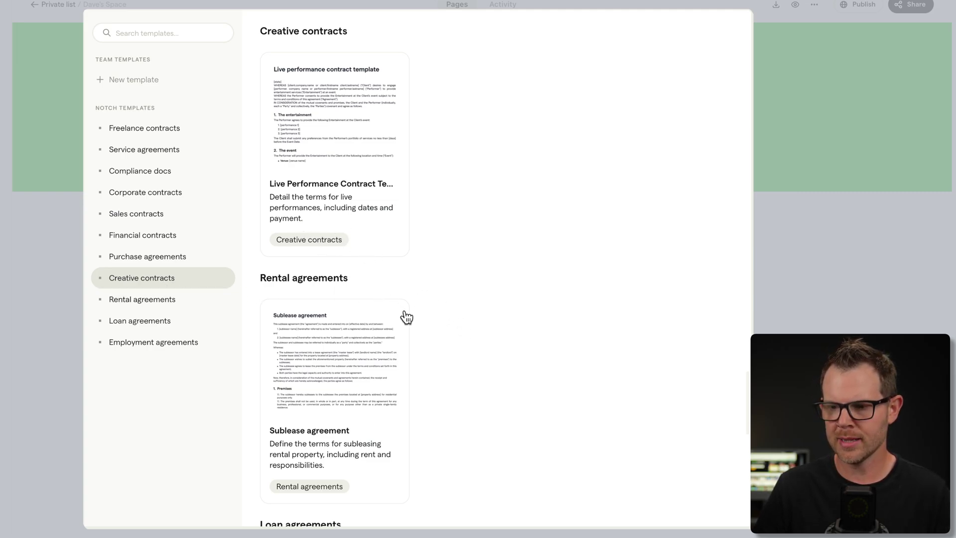
scroll(406, 317, down, 5)
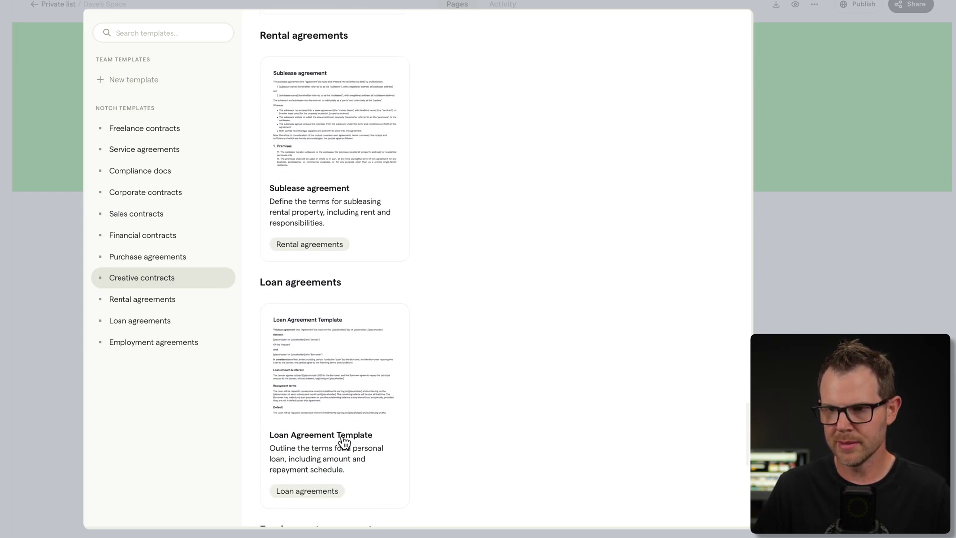
scroll(343, 441, down, 8)
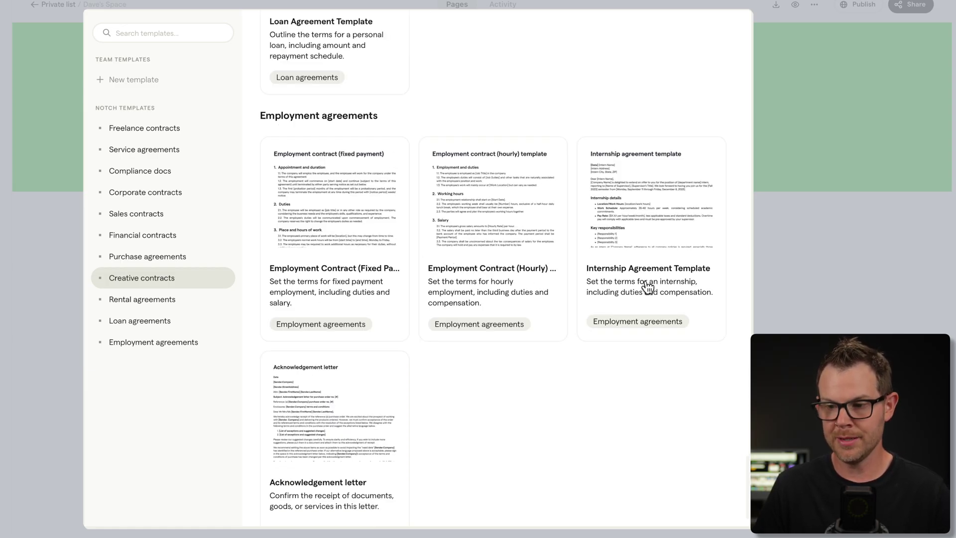
Load the Product supply agreement template from the Sales contracts category into the new page.
click(132, 215)
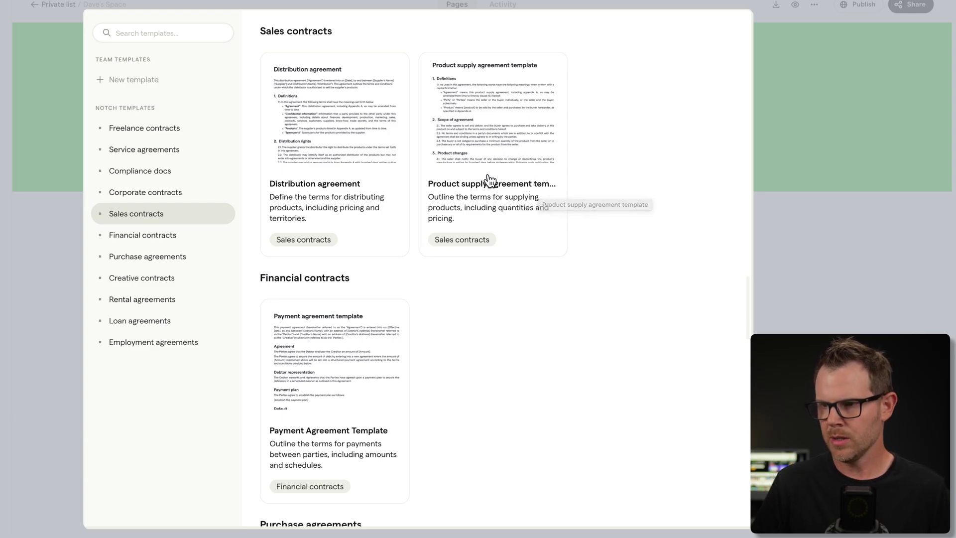
click(476, 131)
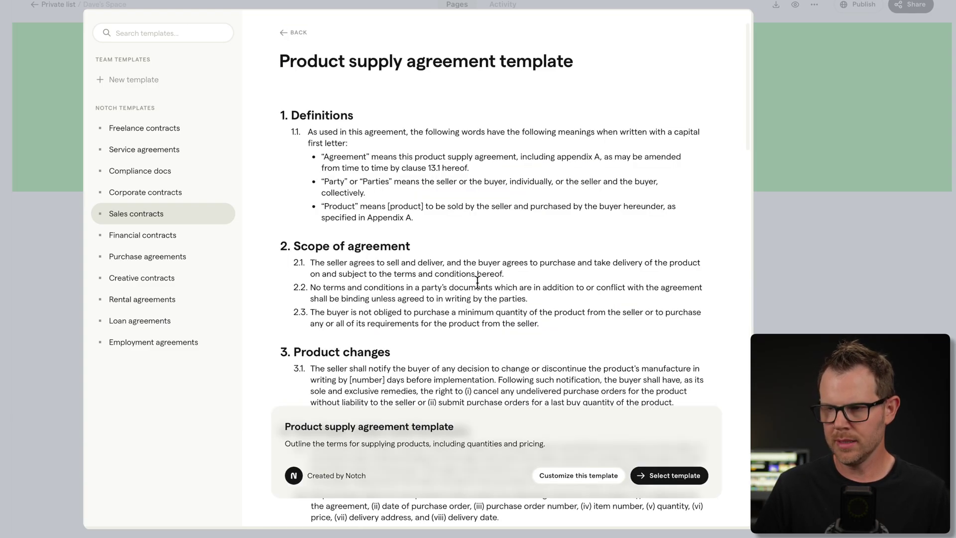
scroll(477, 281, down, 5)
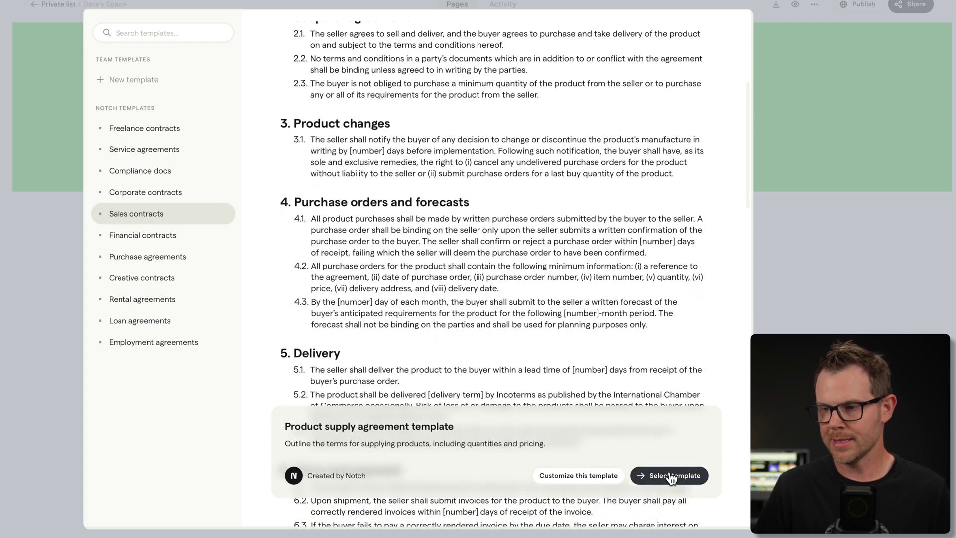
click(672, 476)
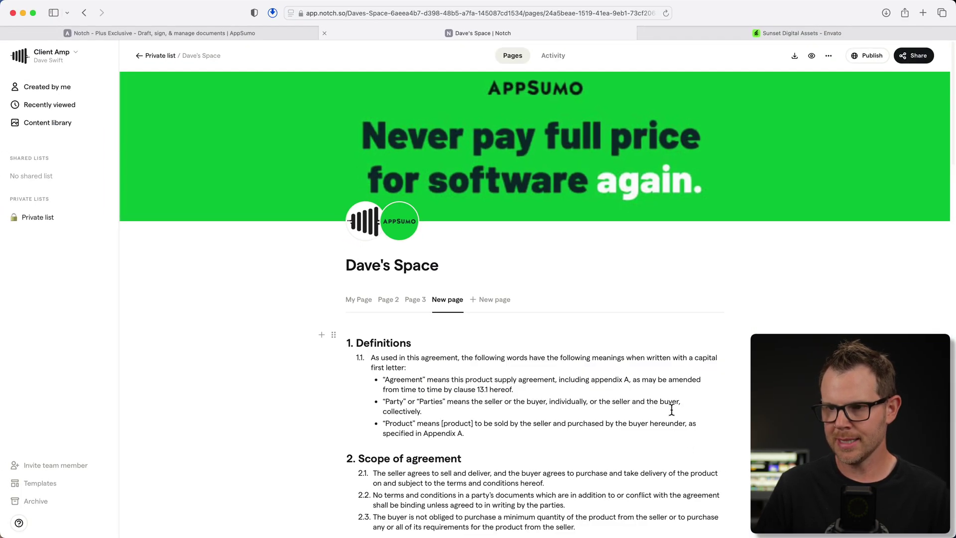
Bold "months from the date of delivery" in clause 7.1 and add the bullet "My item." below the "Agreement" definition in clause 1.1.
scroll(583, 359, down, 10)
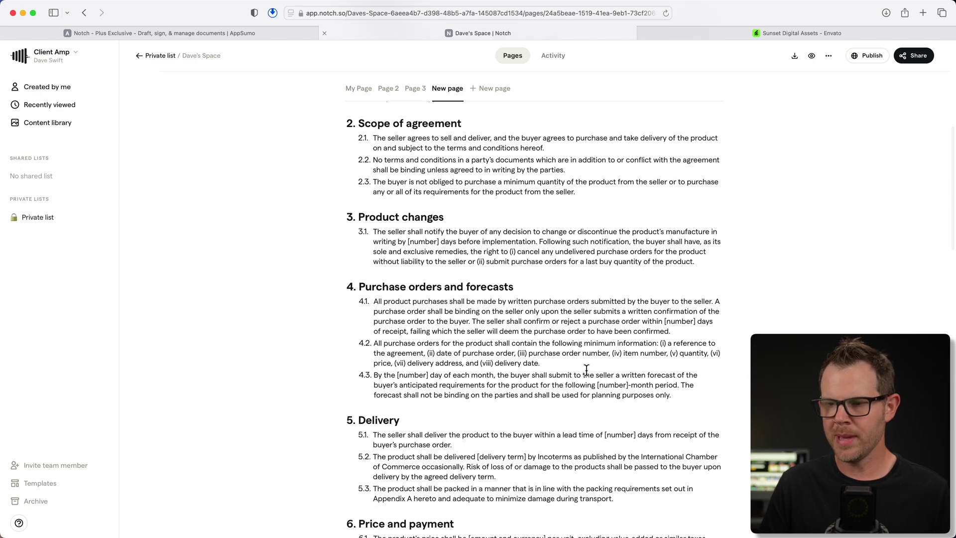
scroll(586, 370, down, 3)
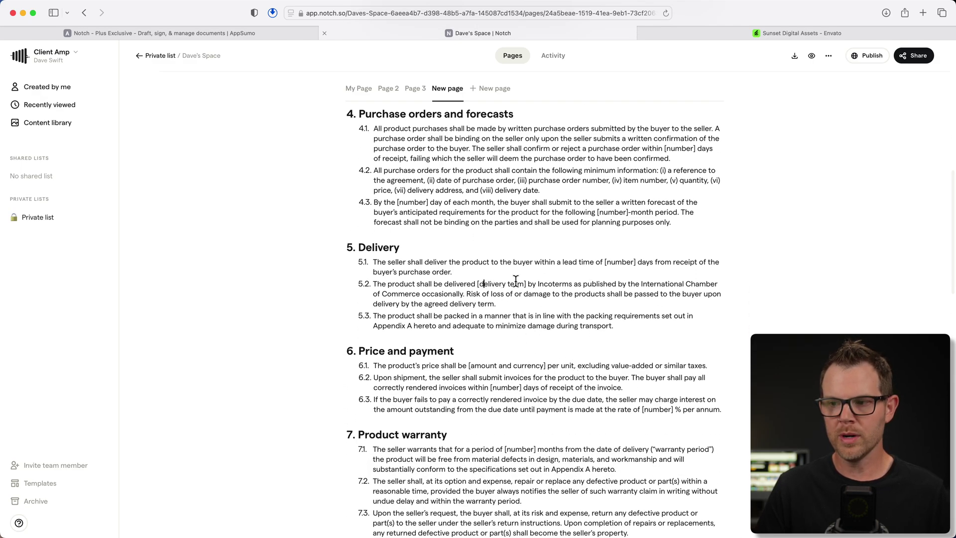
click(539, 294)
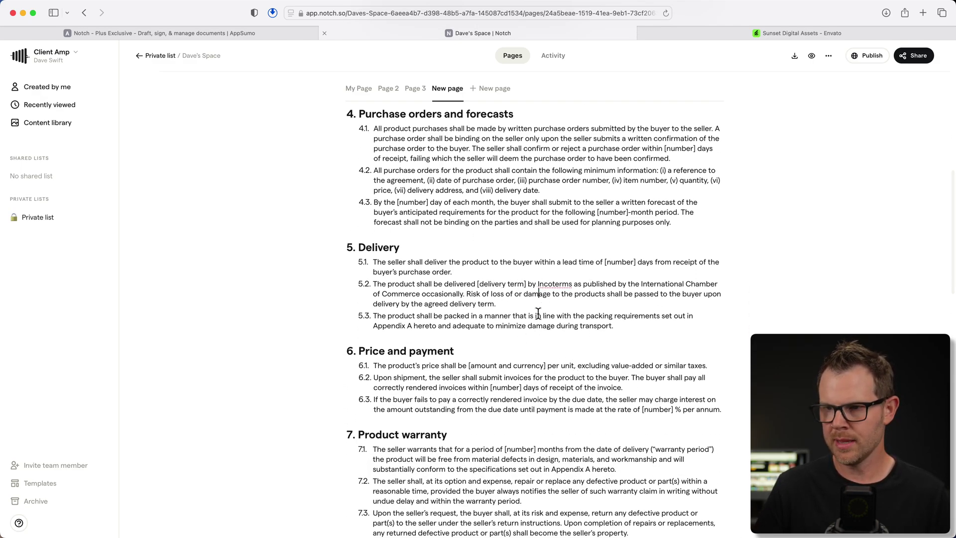
scroll(465, 313, down, 4)
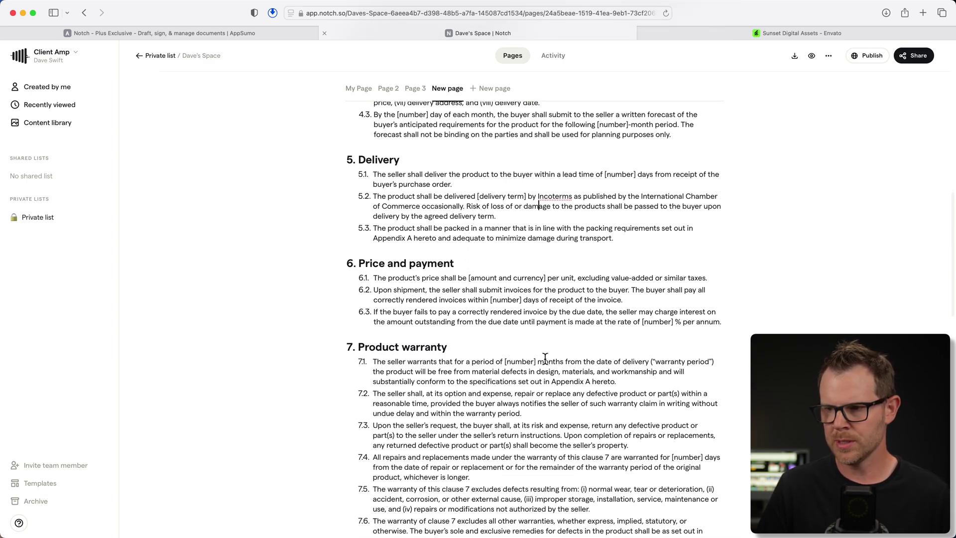
drag(540, 360, 613, 336)
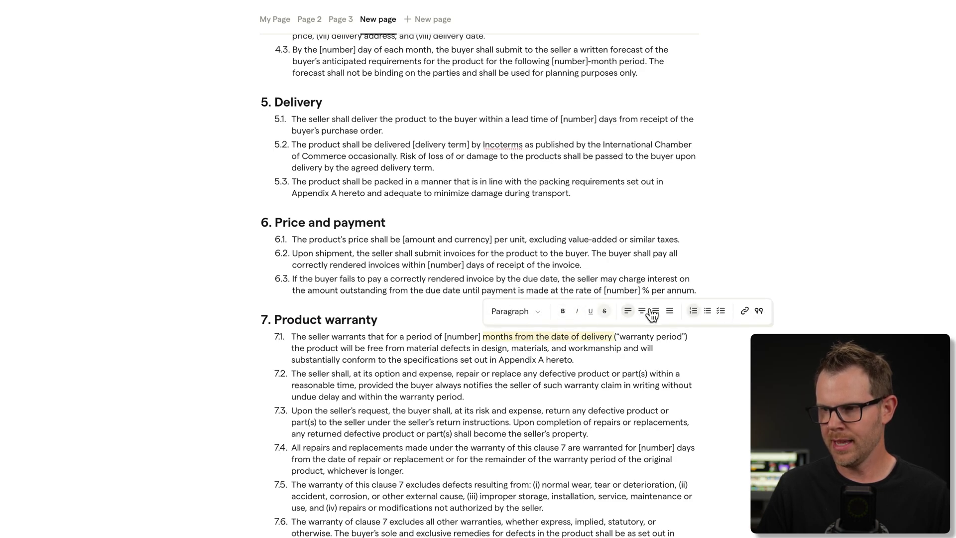
click(563, 313)
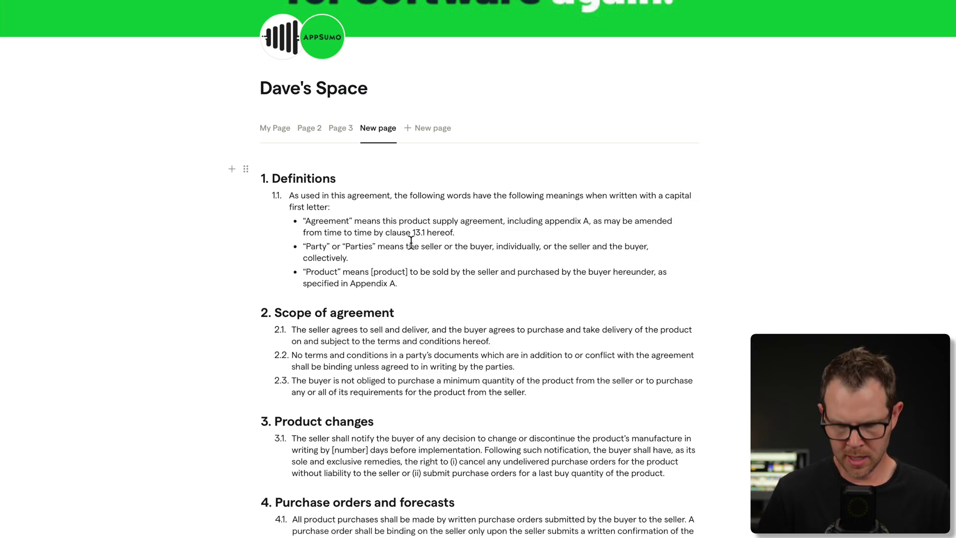
key(Return)
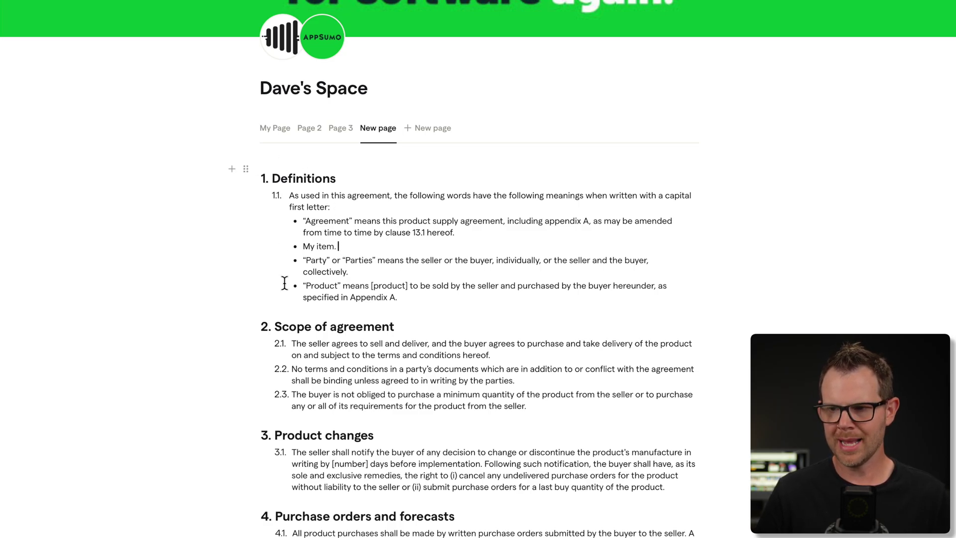
Insert an image element below clause 13.3 at the end of the agreement and add the rainbow Apple logo to it.
scroll(287, 280, down, 20)
scroll(283, 360, down, 10)
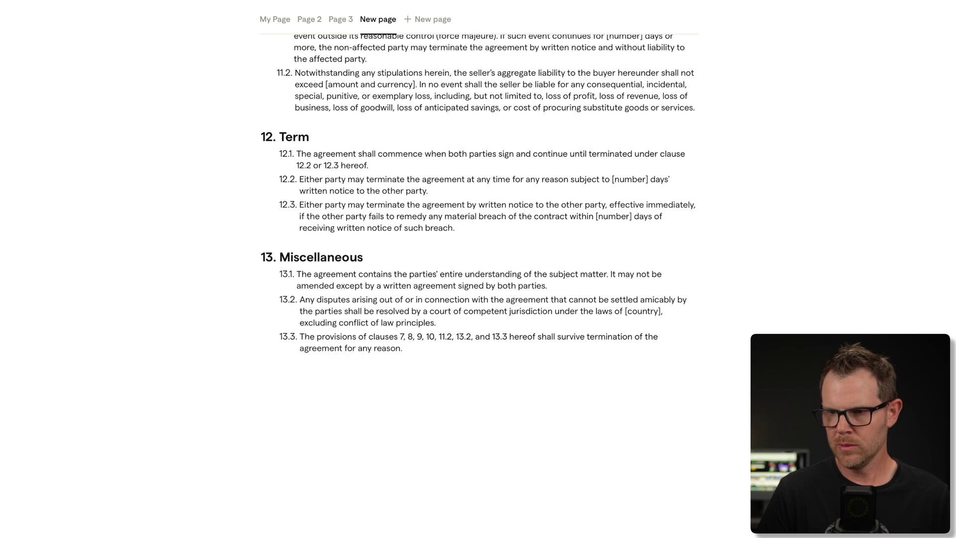
key(BackSpace)
text(/image)
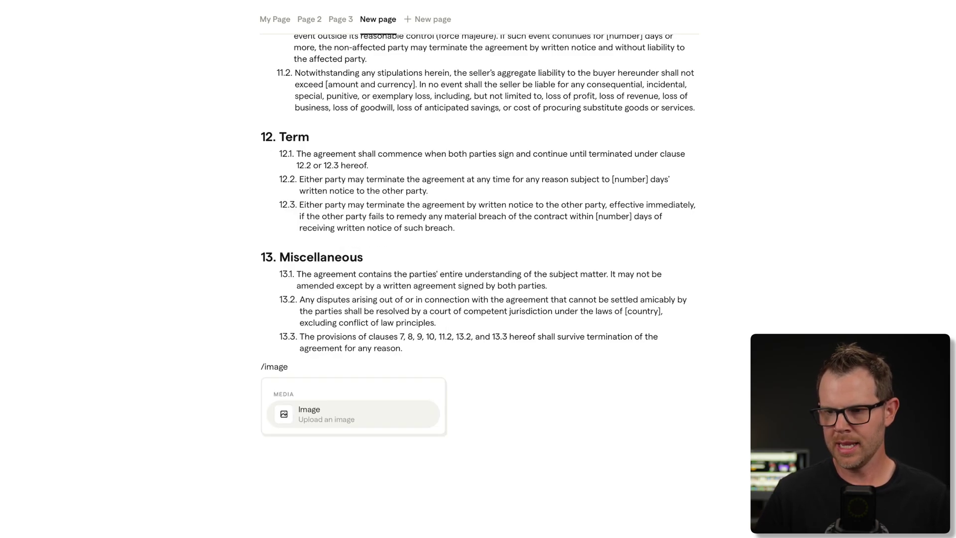
key(Return)
drag(466, 373, 341, 436)
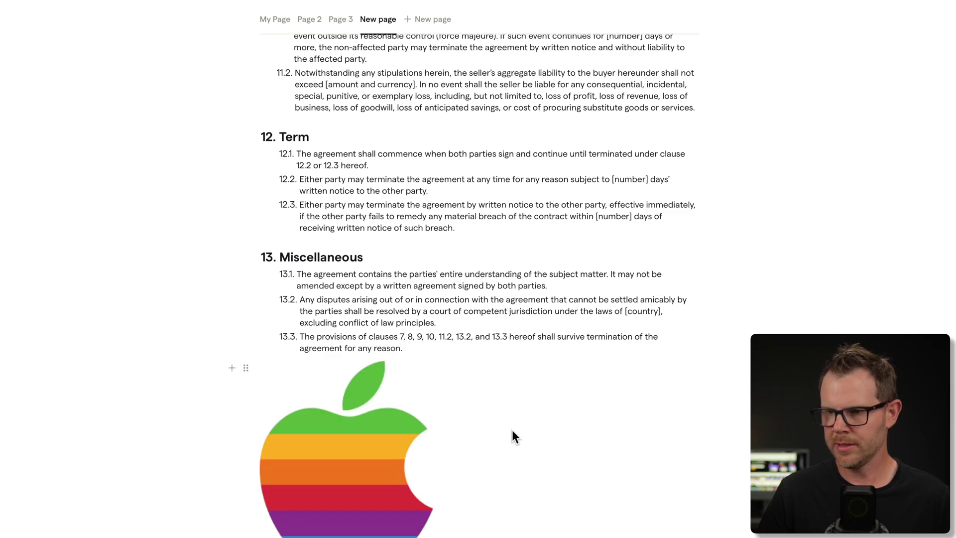
Shrink the rainbow Apple logo and move it above the "1. Definitions" heading at the start of the agreement.
scroll(435, 388, down, 3)
drag(427, 321, 339, 324)
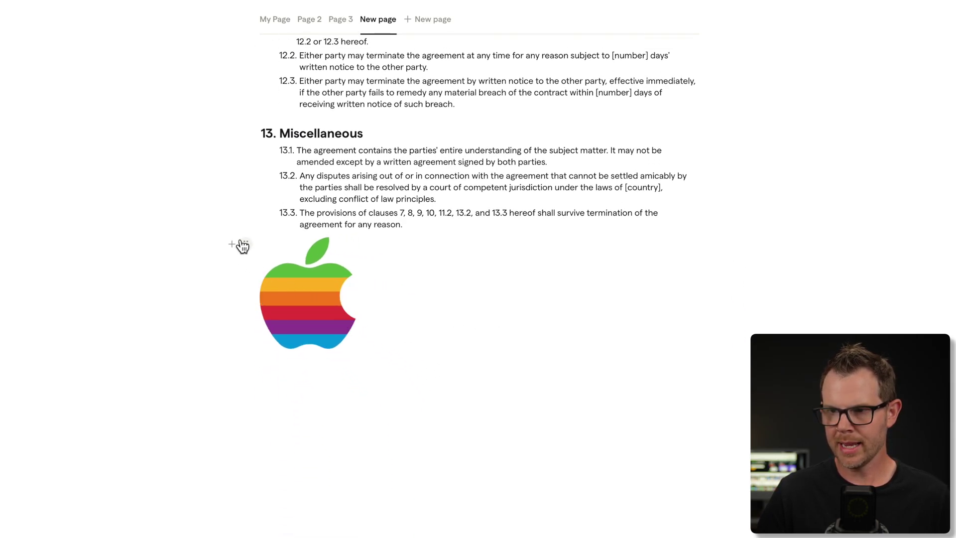
drag(244, 243, 277, 286)
scroll(349, 319, down, 2)
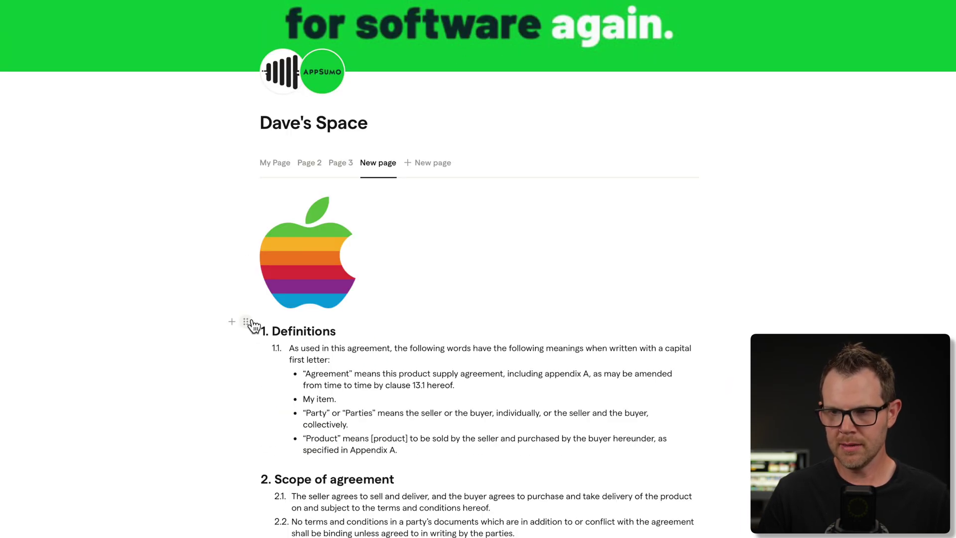
mouse_move(245, 322)
mouse_down()
mouse_move(266, 428)
mouse_move(269, 309)
mouse_move(250, 316)
mouse_up()
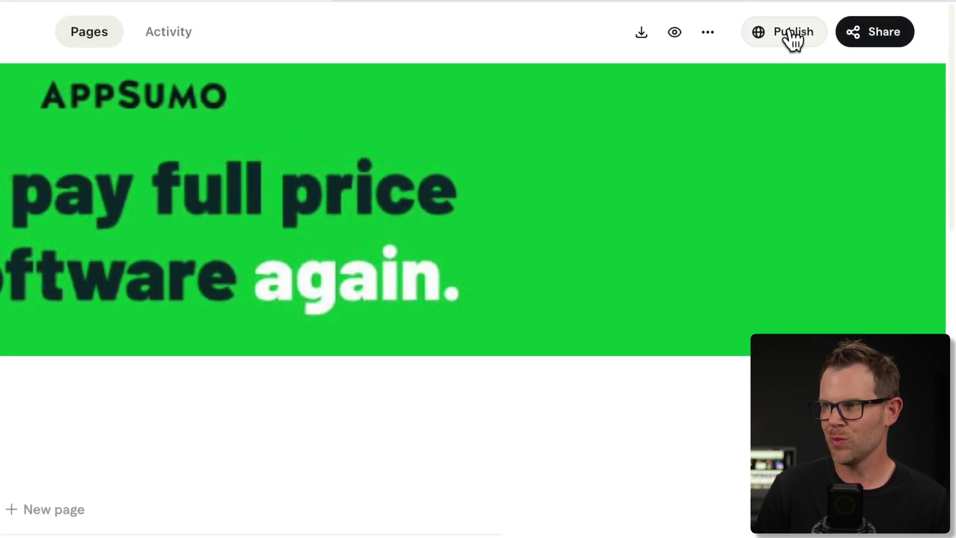
Publish the document so that anyone with the general link can access it.
click(809, 38)
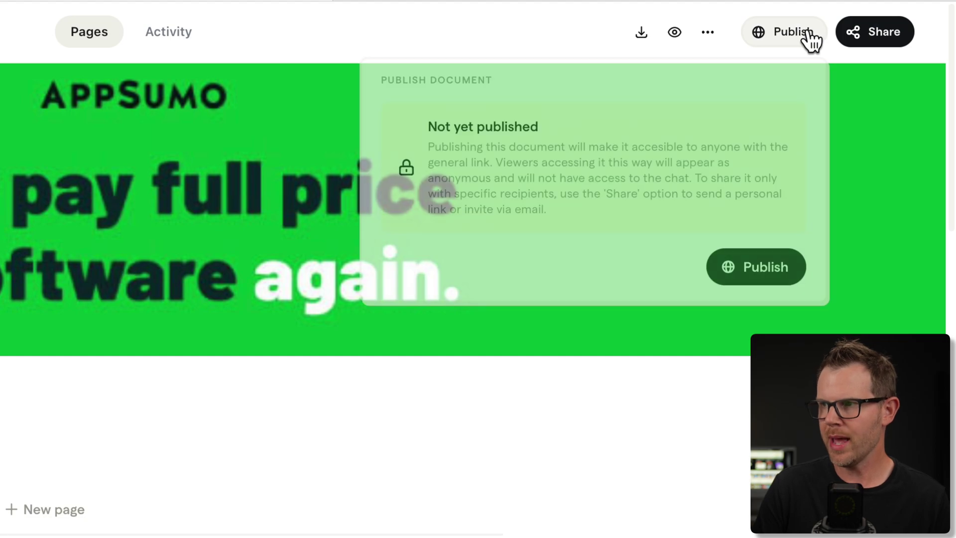
click(766, 264)
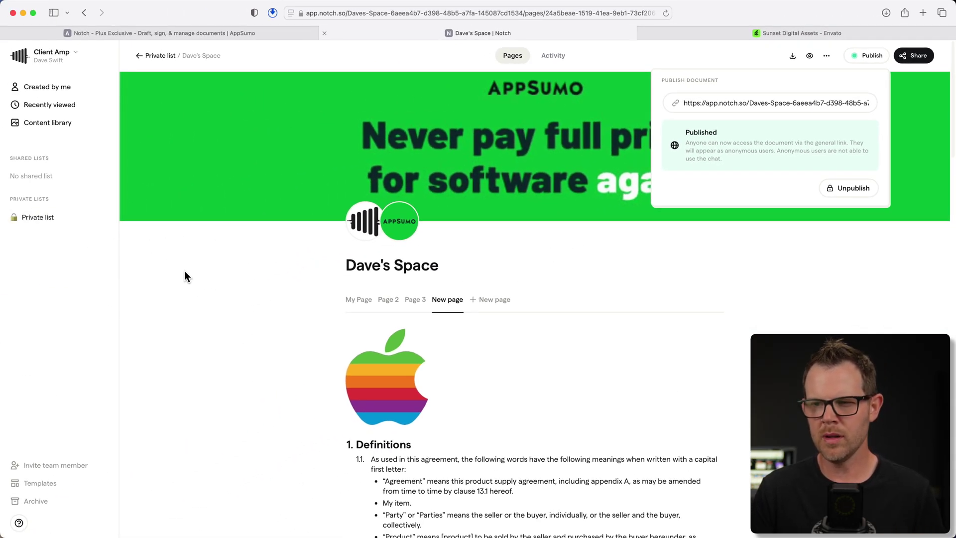
click(228, 285)
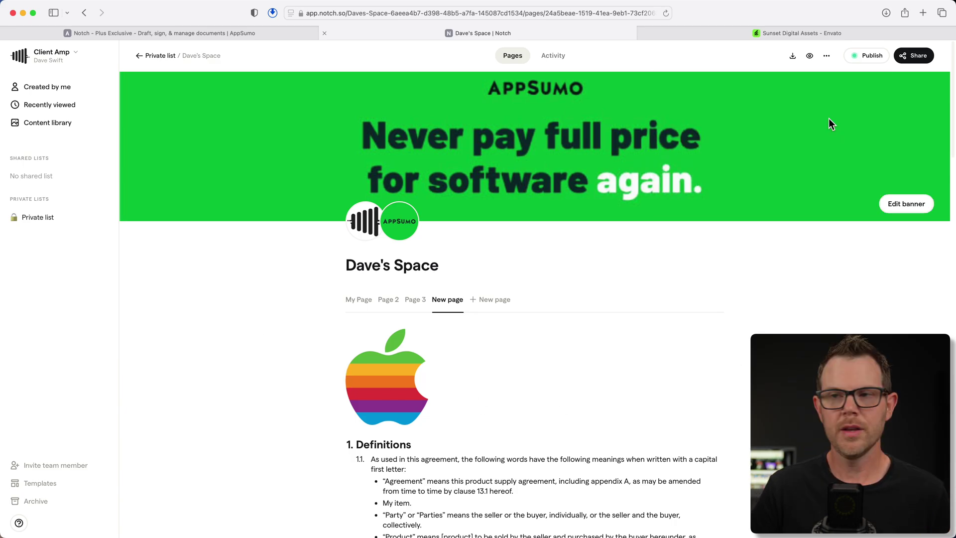
Add a recipient for sharing the document, entering the person's first name, last name and e-mail address.
click(924, 61)
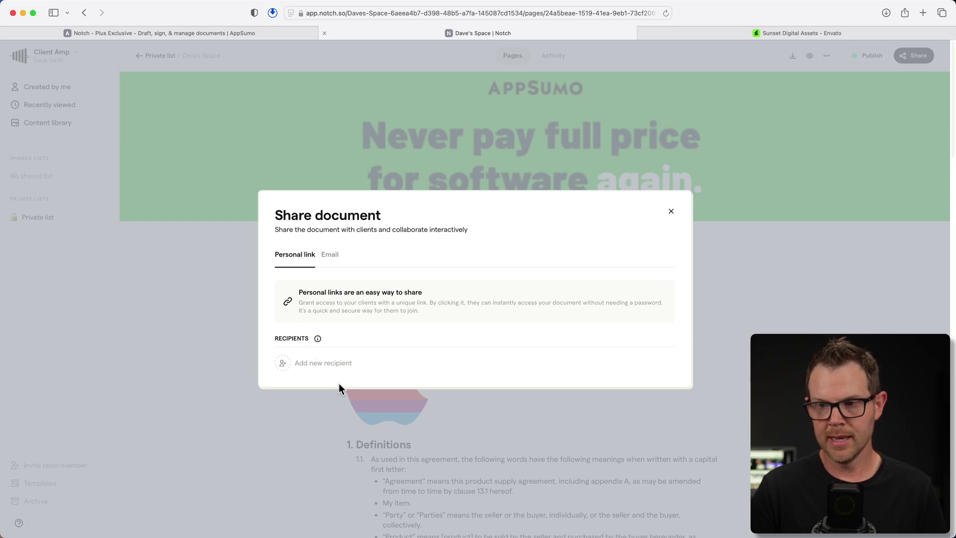
click(319, 365)
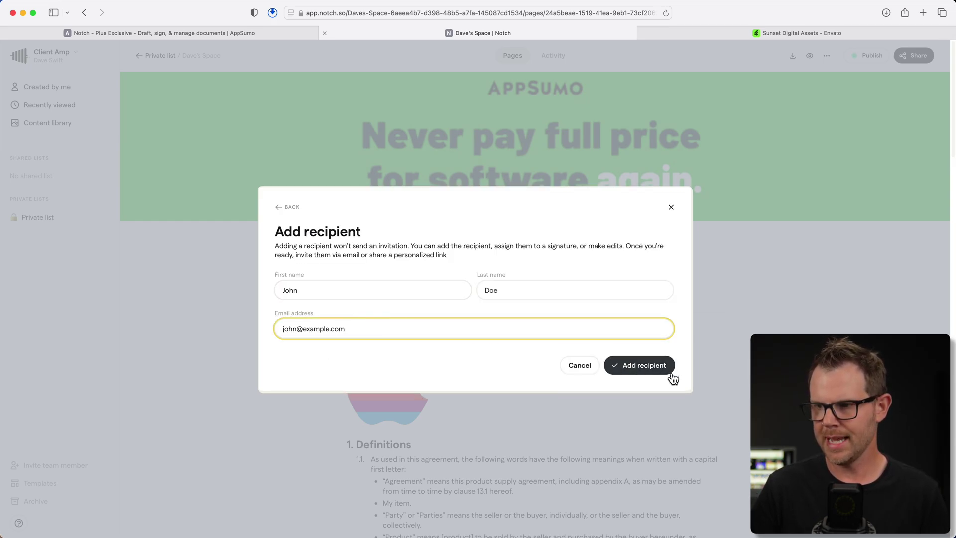
click(643, 366)
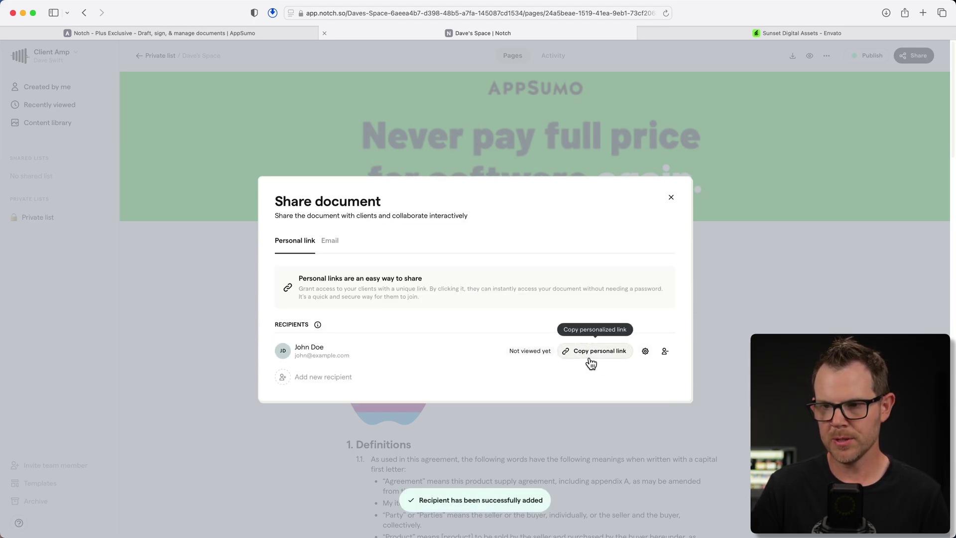
click(818, 303)
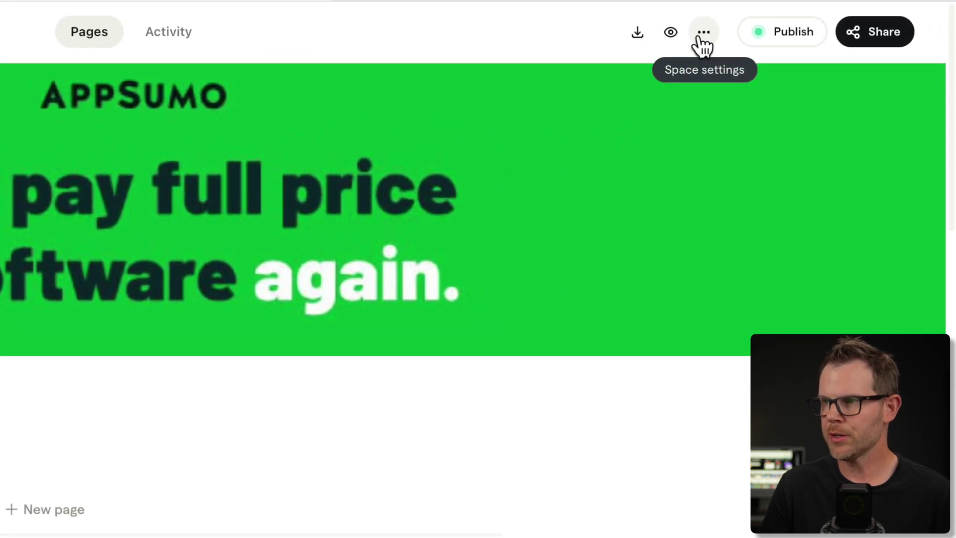
Enable the chat functionality in the space settings.
click(704, 35)
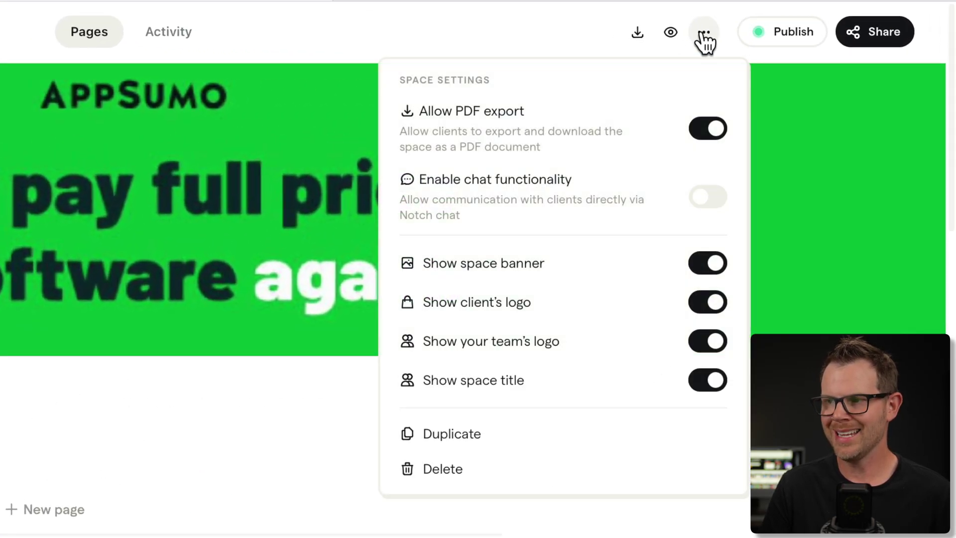
click(711, 203)
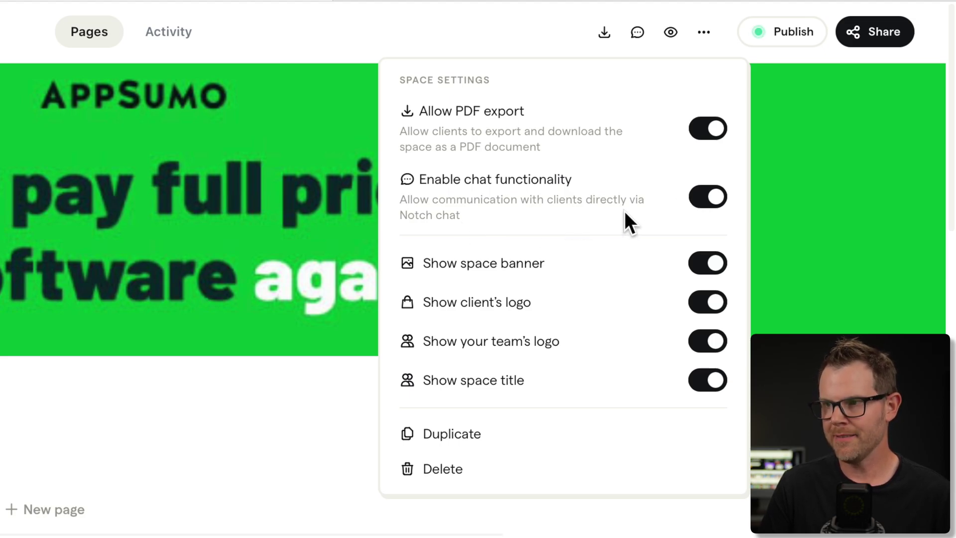
key(Escape)
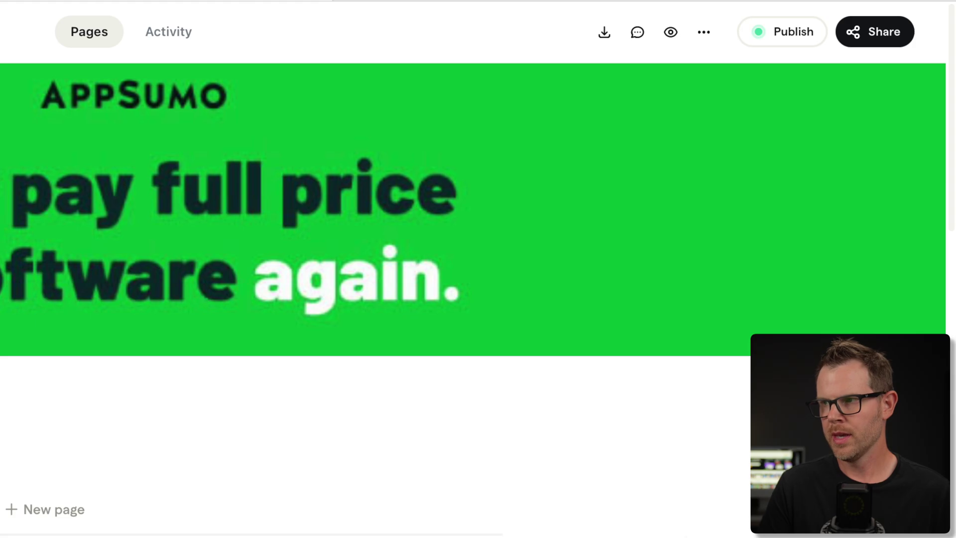
Send the message "Hey what's up?" in the space's chat and open the file attachment chooser.
click(637, 34)
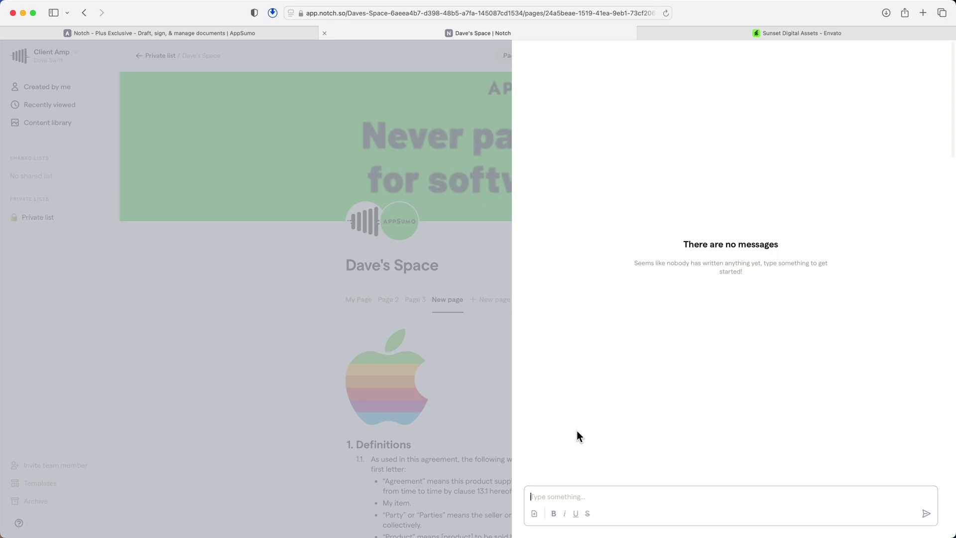
text(Hey what's up?)
click(927, 514)
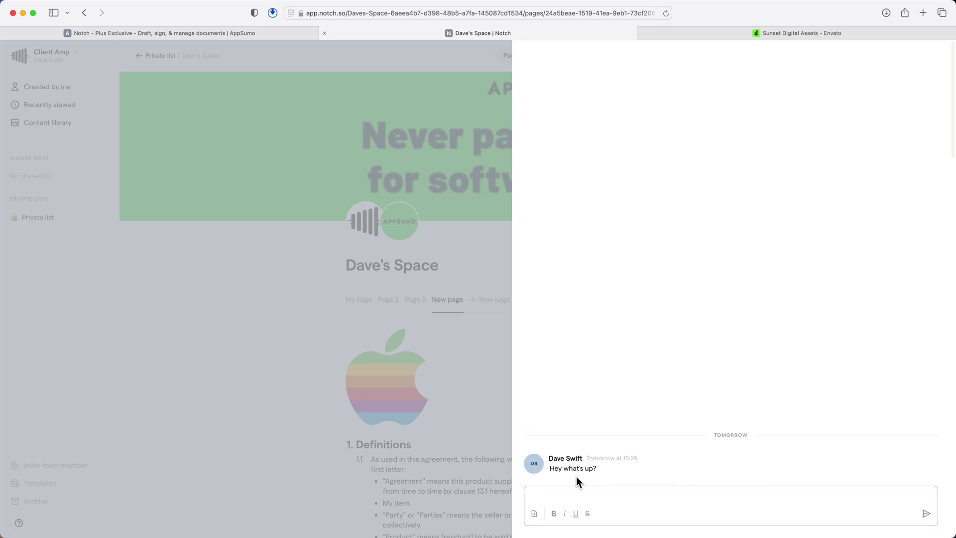
click(534, 514)
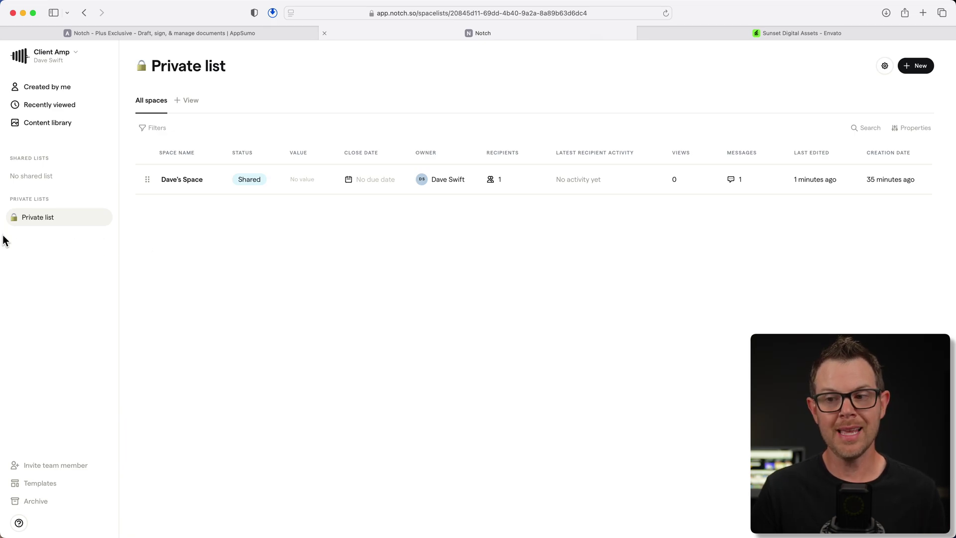
Upload Tesla_Motors.svg, images.png and the lake-sunset picture to the content library.
click(173, 185)
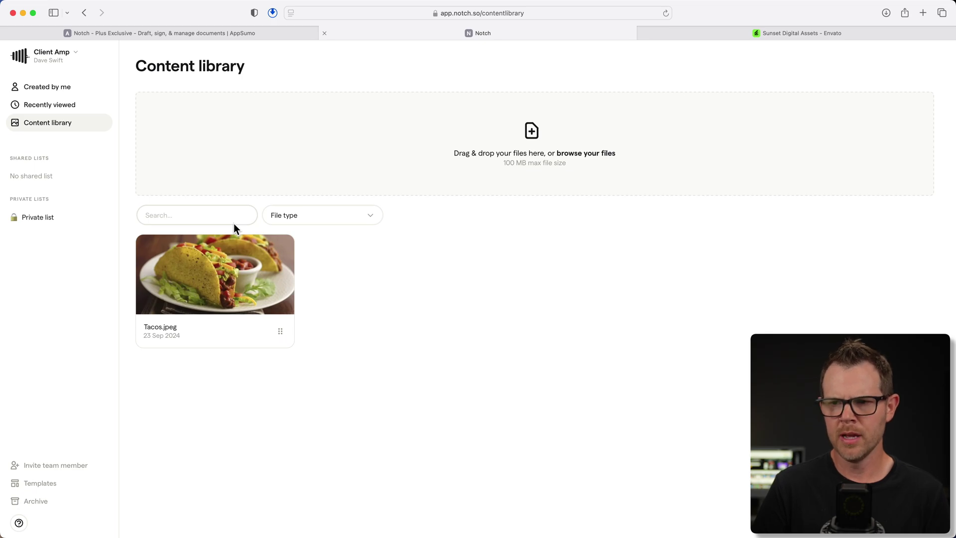
click(306, 220)
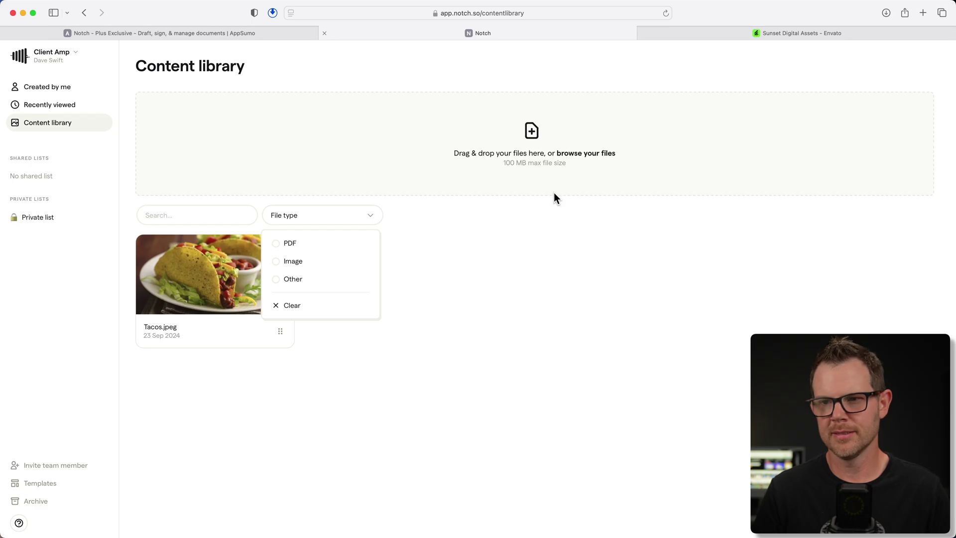
click(803, 528)
drag(683, 315, 523, 149)
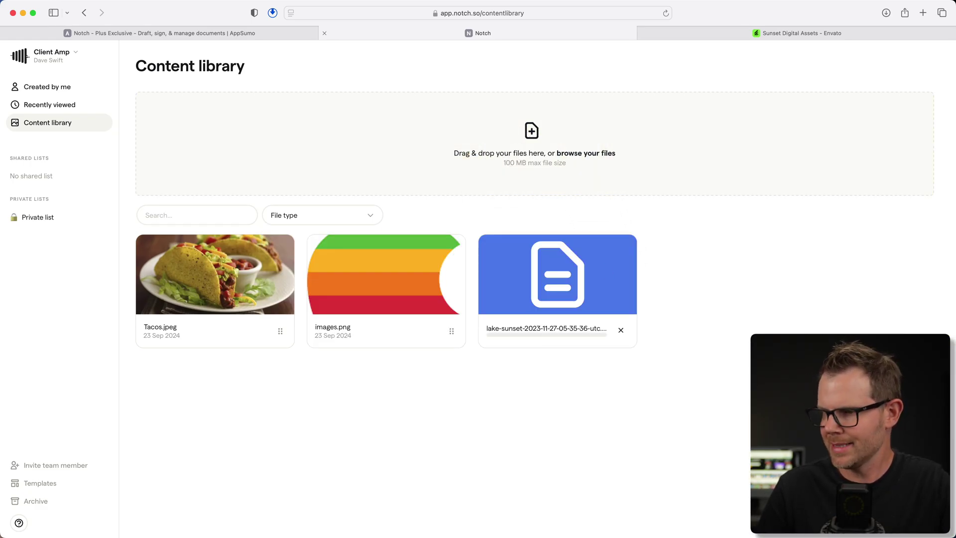
click(826, 528)
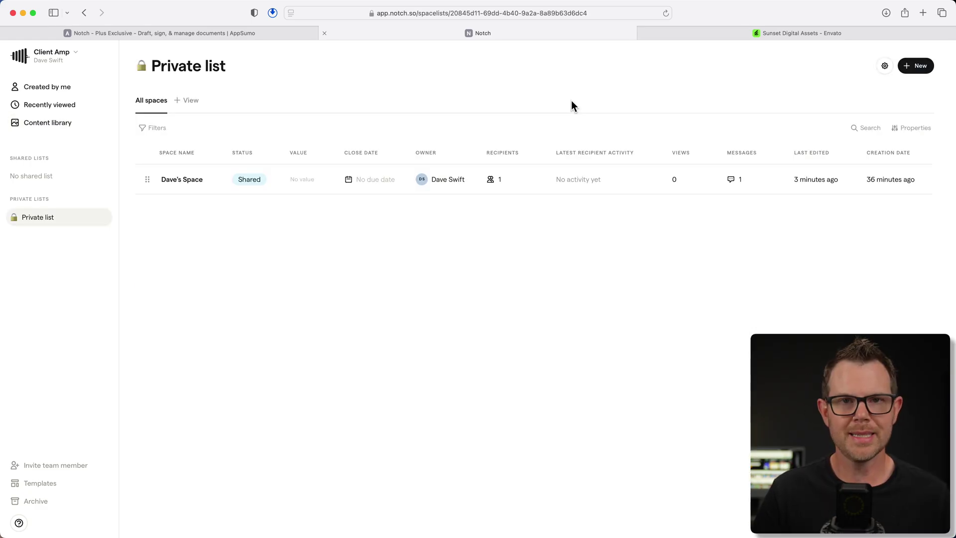
Create a blank space in the private list and insert an image element using images.png from the content library.
click(909, 69)
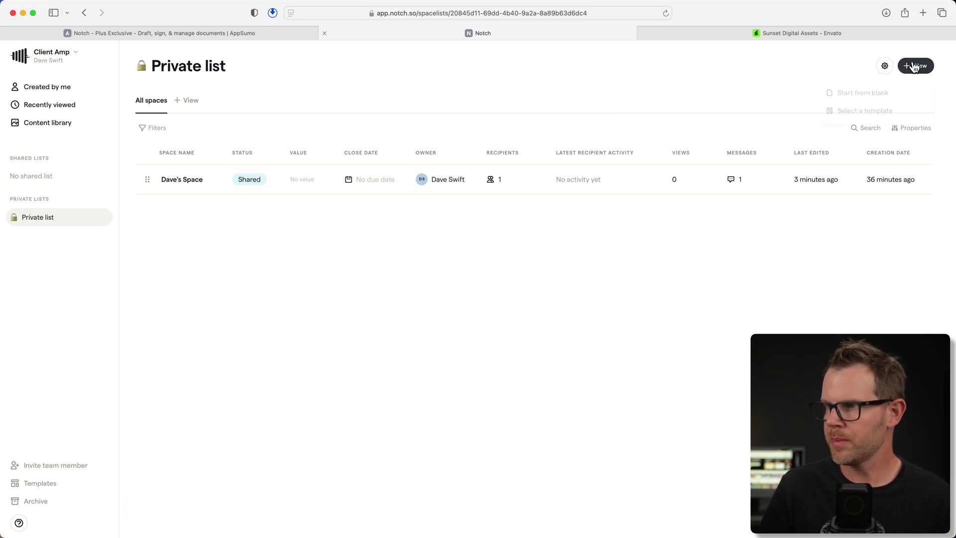
click(865, 94)
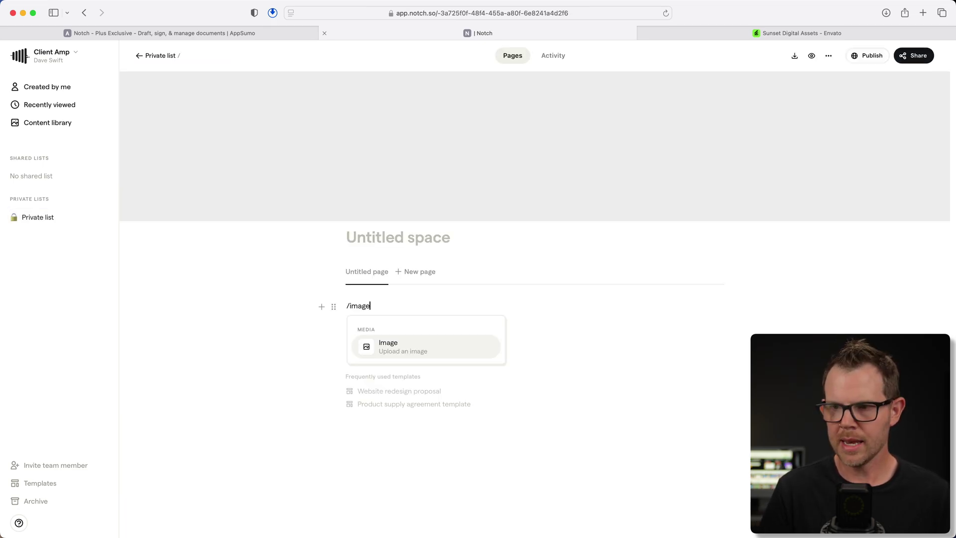
click(382, 346)
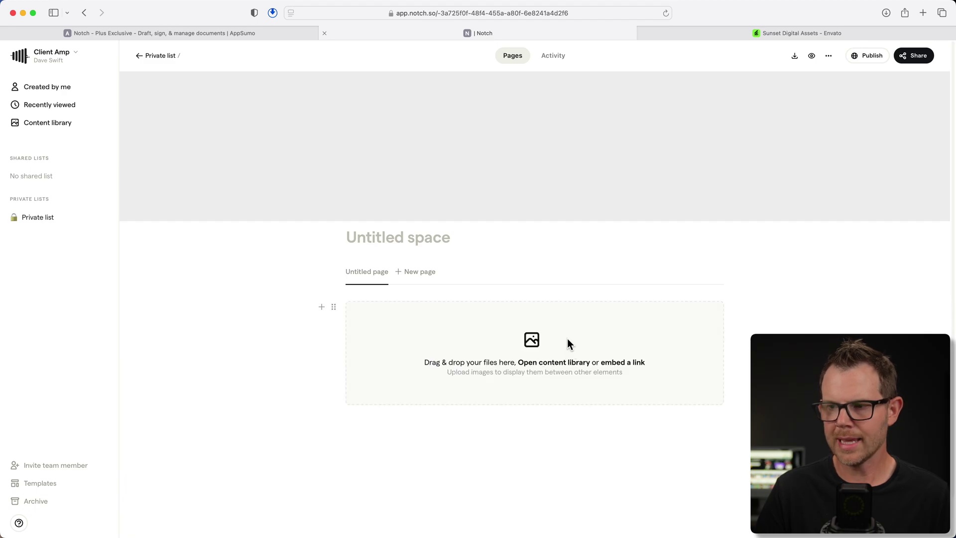
click(543, 367)
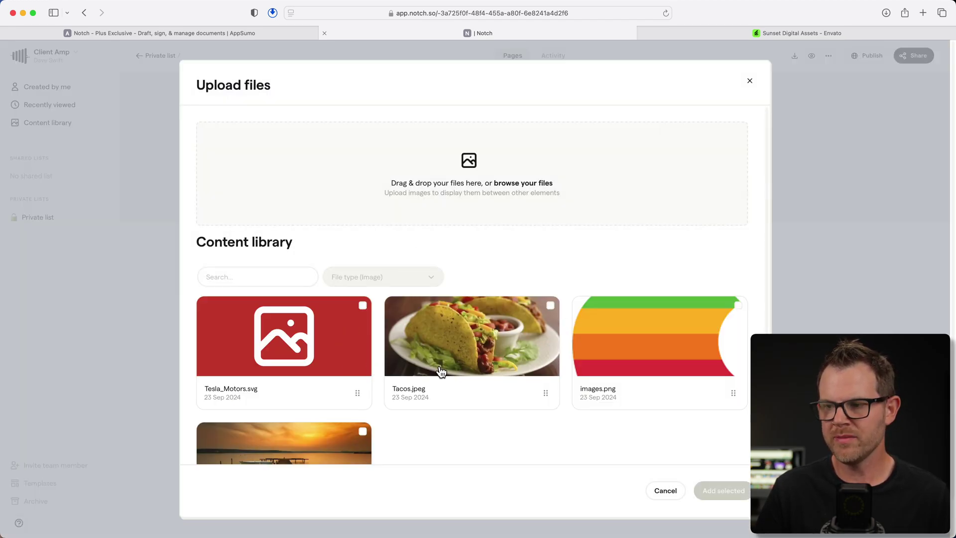
scroll(441, 373, down, 3)
click(721, 252)
click(725, 490)
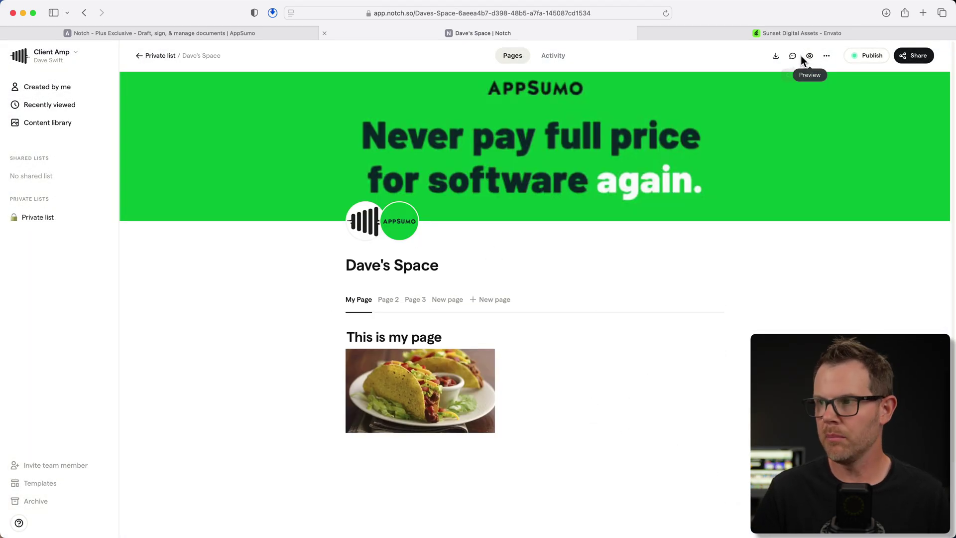
Send Tacos.jpeg from the content library as an attachment in the AppSumo-branded space's chat.
click(793, 57)
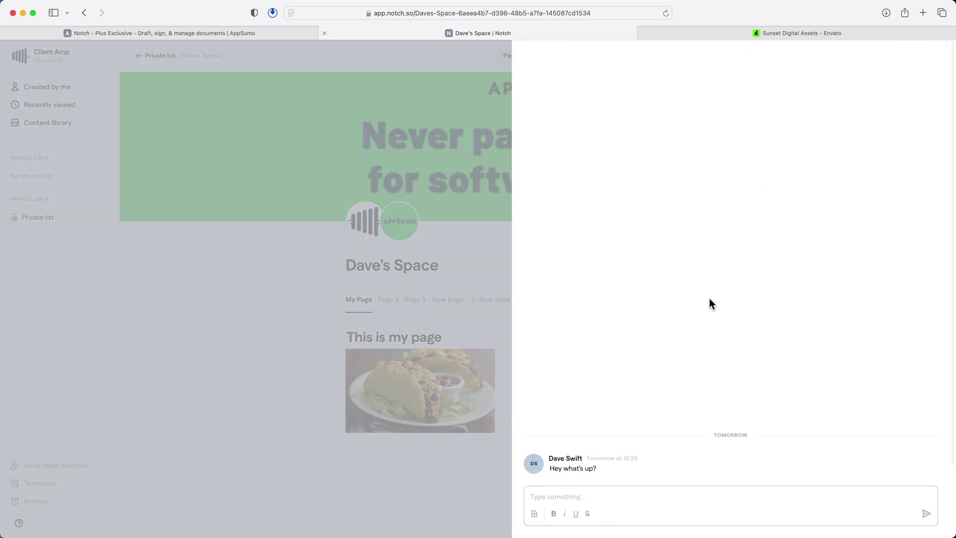
click(572, 502)
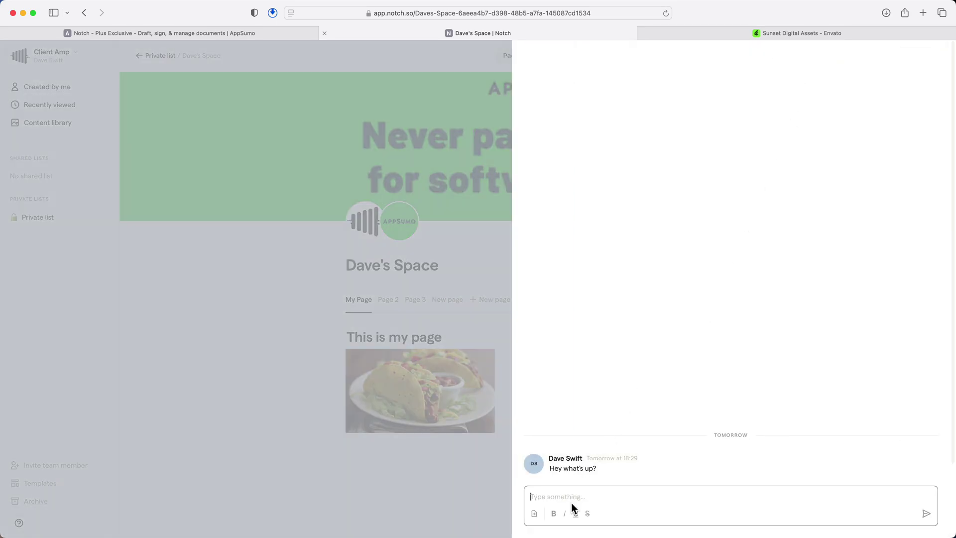
click(535, 515)
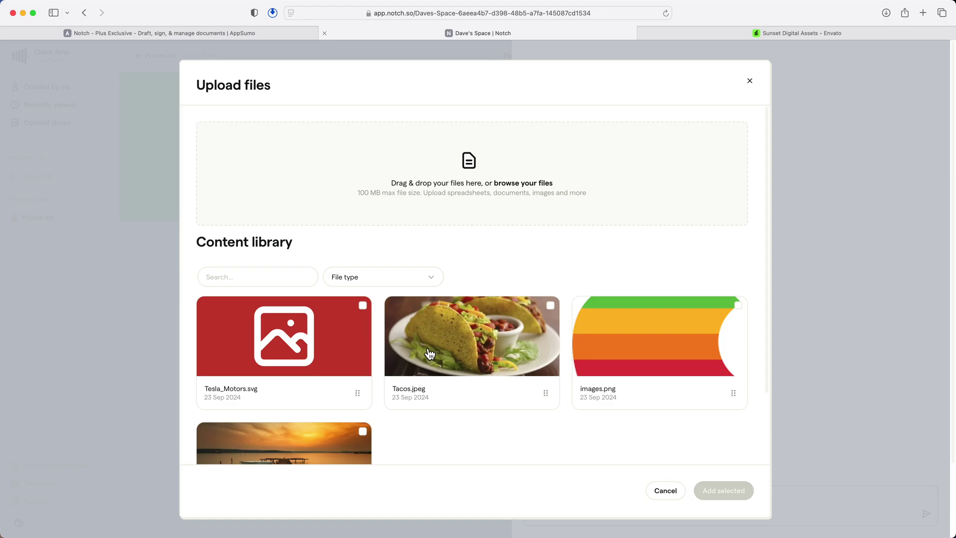
click(468, 365)
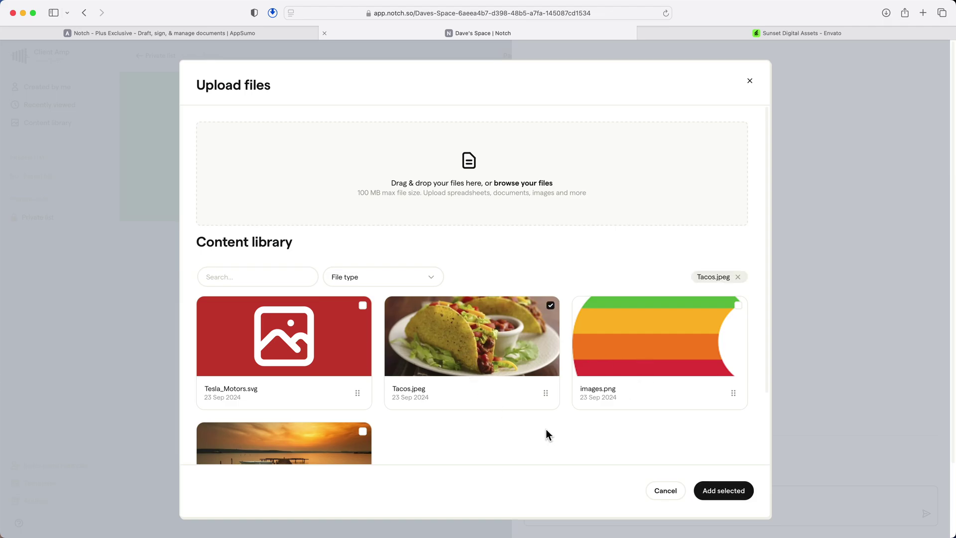
click(721, 494)
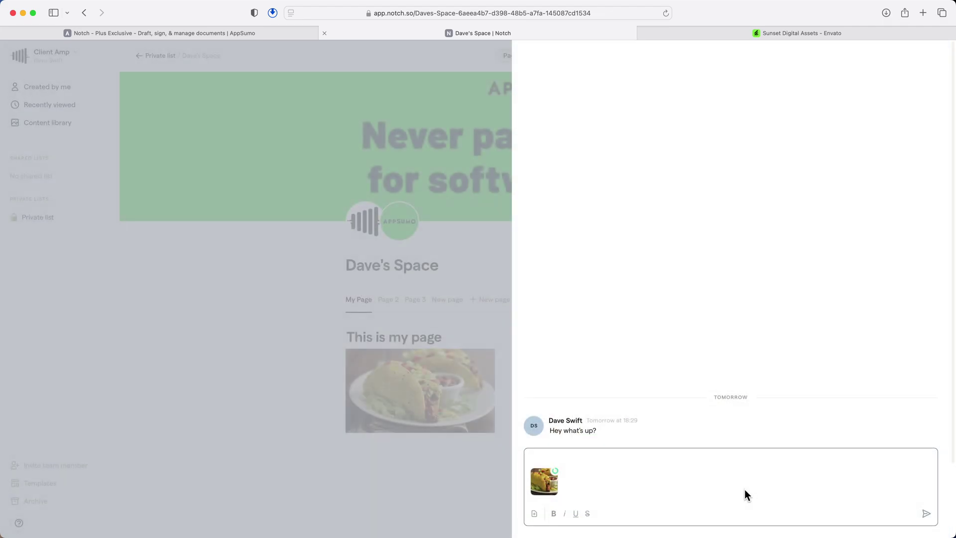
click(926, 515)
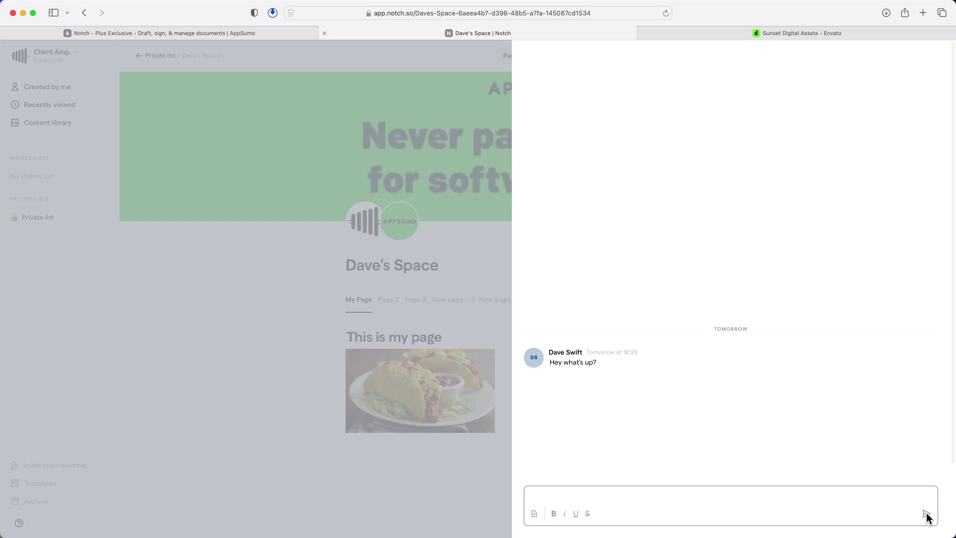
Download the sent Tacos.jpeg from its full-size preview and add a thumbs-up reaction to the "Hey what's up?" message.
click(625, 418)
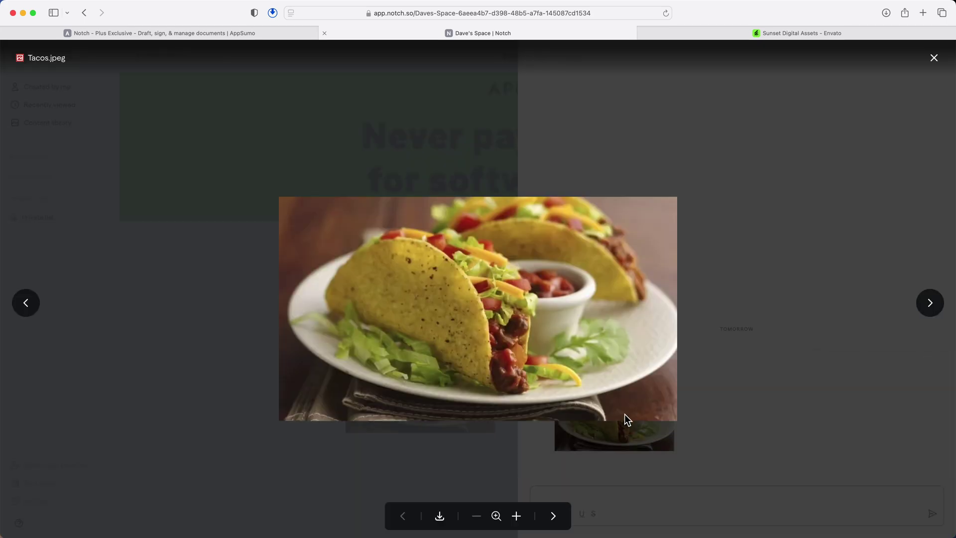
click(440, 517)
click(784, 389)
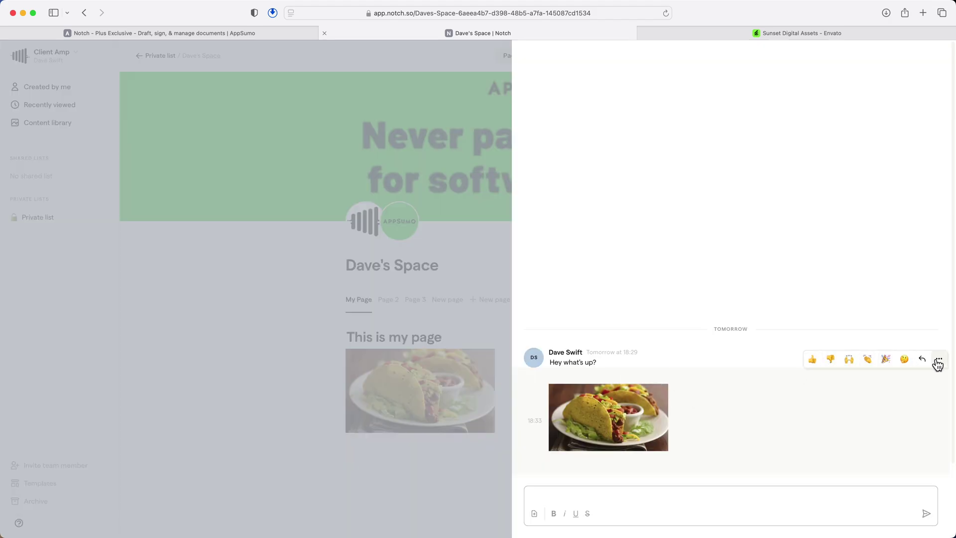
click(811, 339)
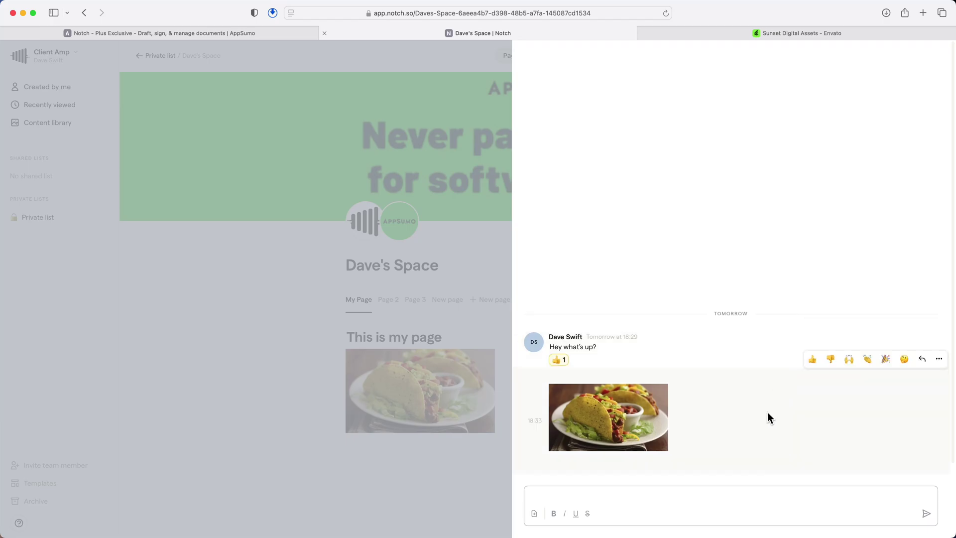
click(402, 276)
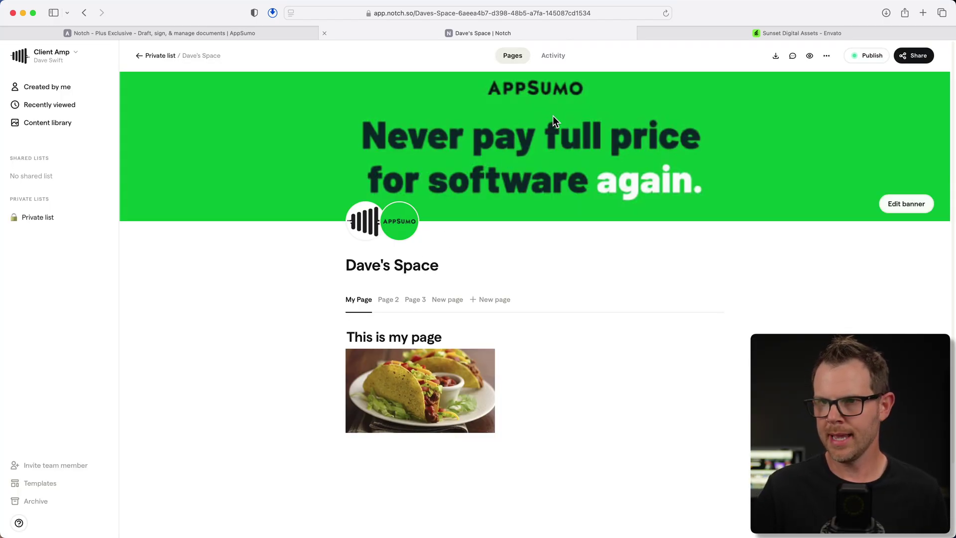
Review the AppSumo-branded space's activity stream and view its most recent comment in the chat.
click(554, 58)
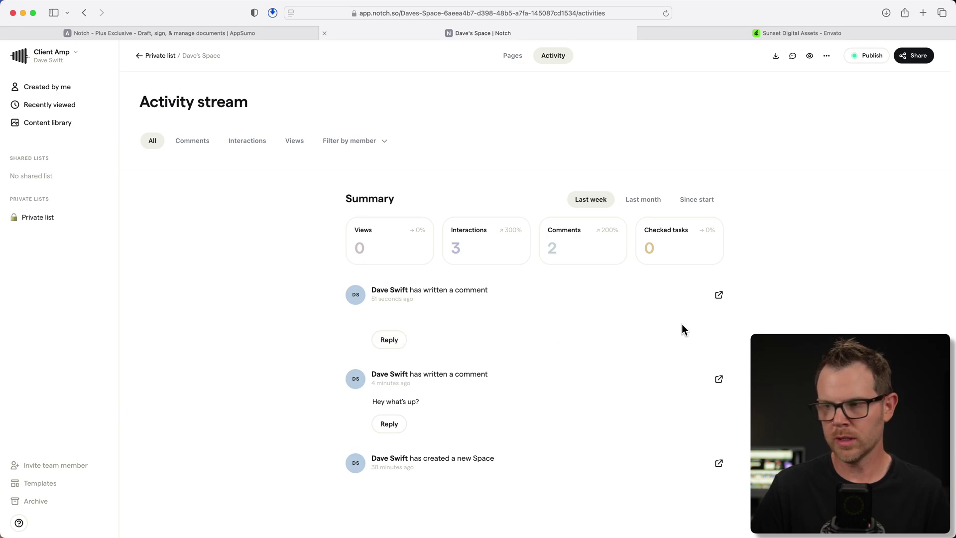
click(719, 296)
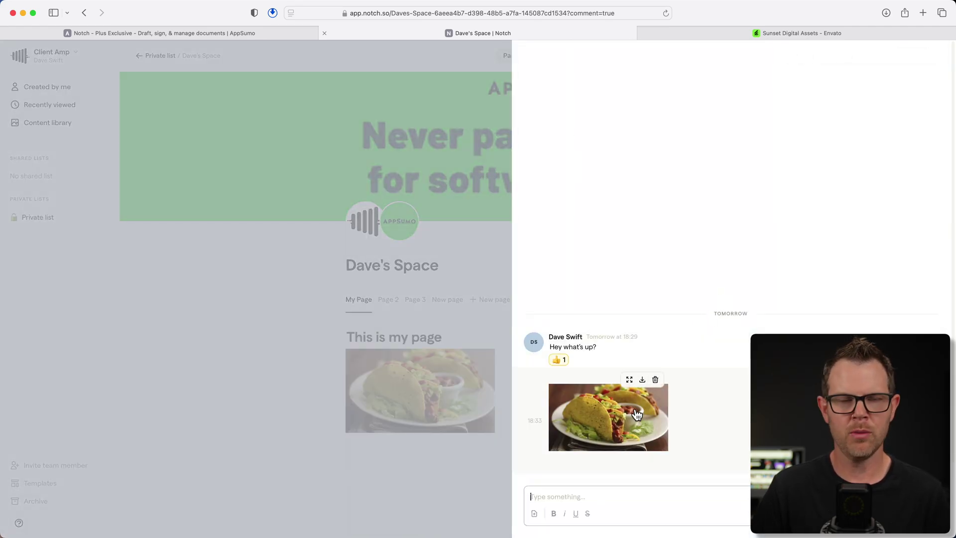
click(545, 67)
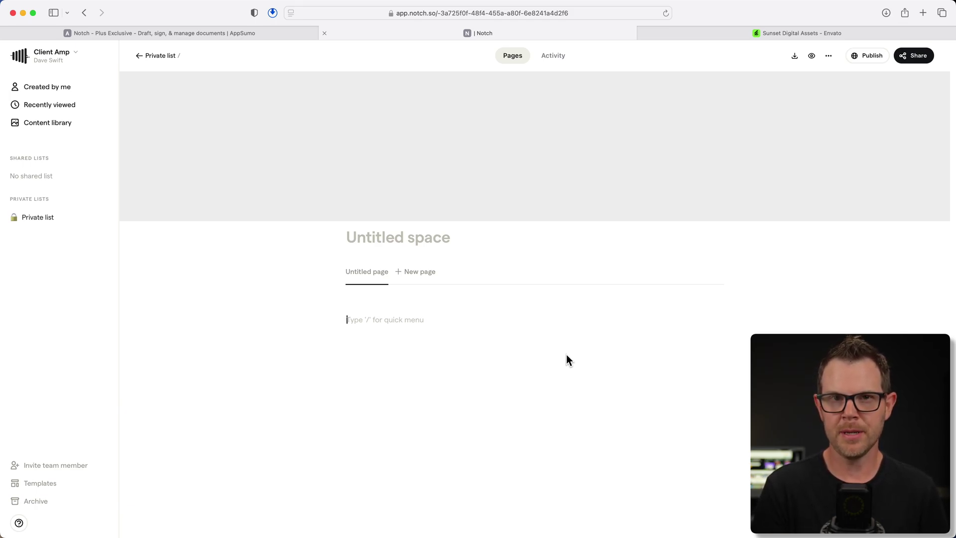
Insert a Welcome element from the Proposal elements into the blank page of the untitled space.
text(/)
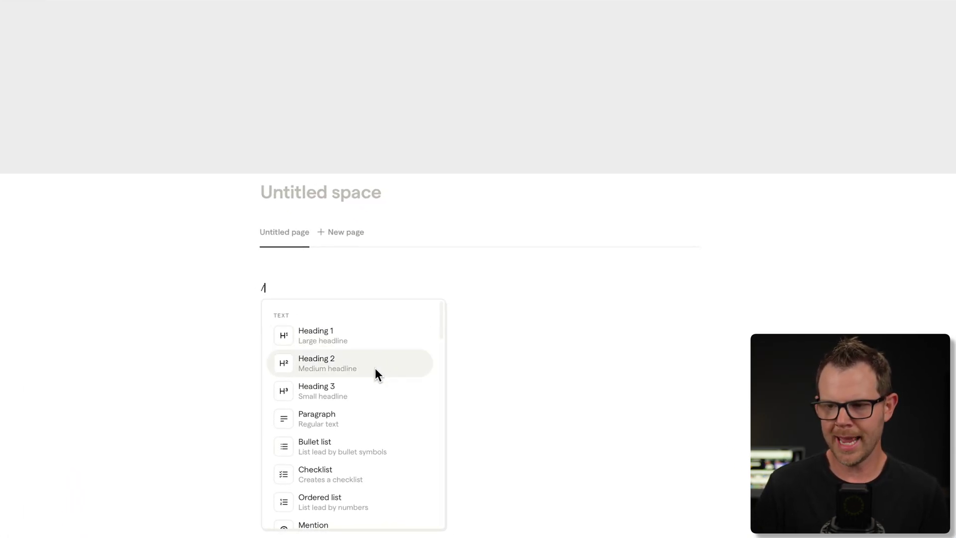
scroll(421, 382, down, 3)
scroll(375, 369, down, 5)
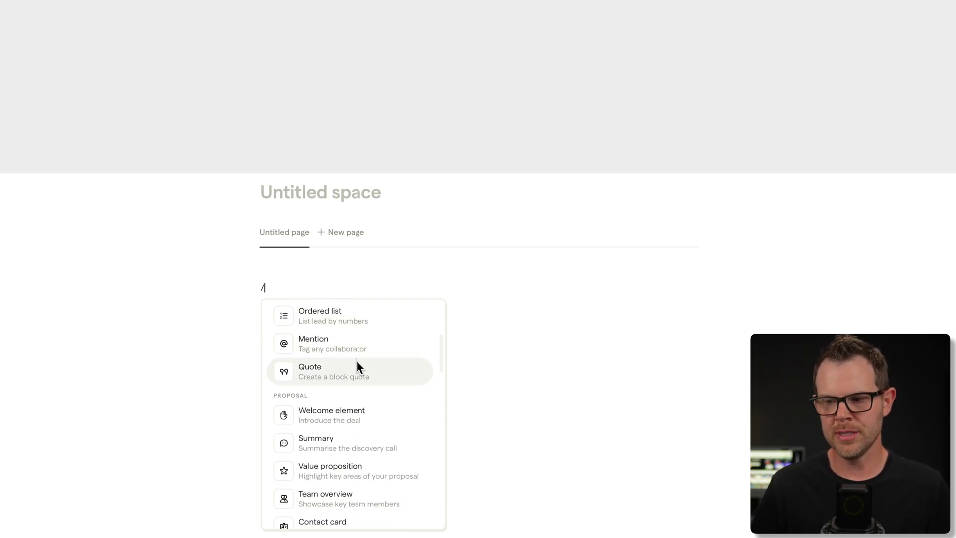
scroll(357, 363, down, 2)
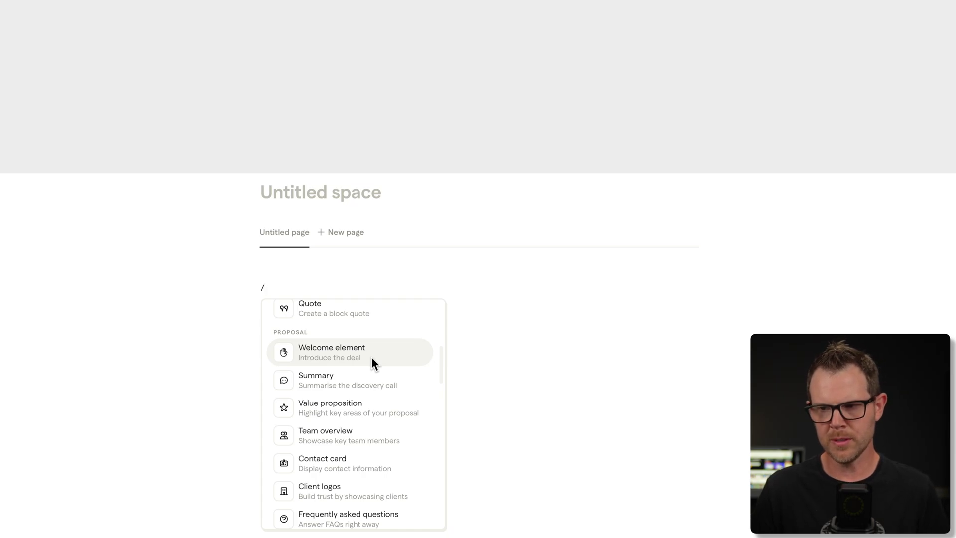
scroll(372, 362, down, 1)
scroll(374, 362, down, 2)
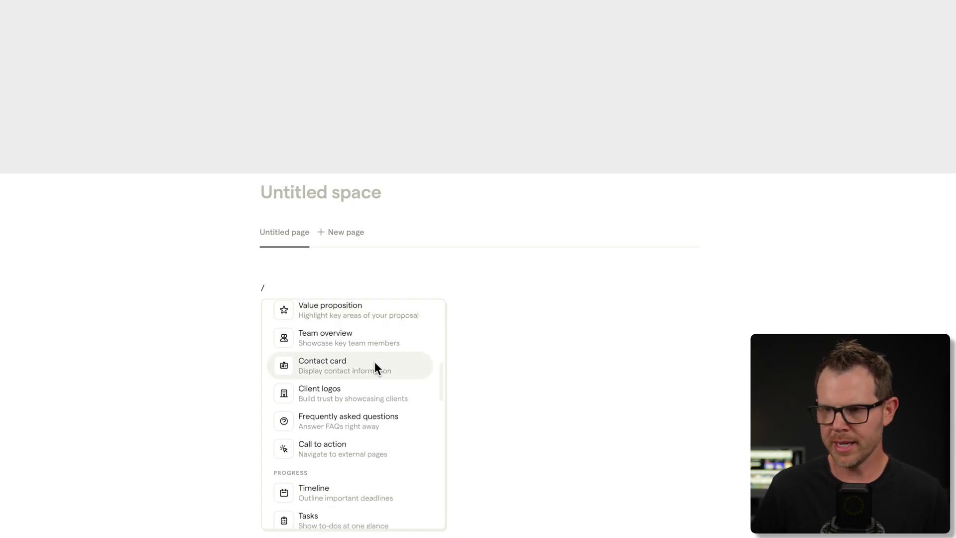
scroll(374, 364, down, 1)
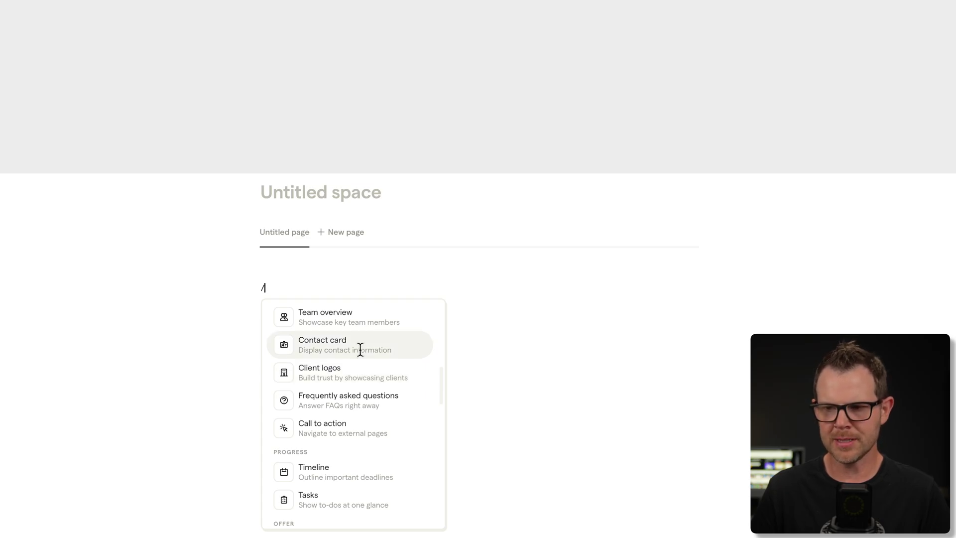
scroll(360, 339, up, 2)
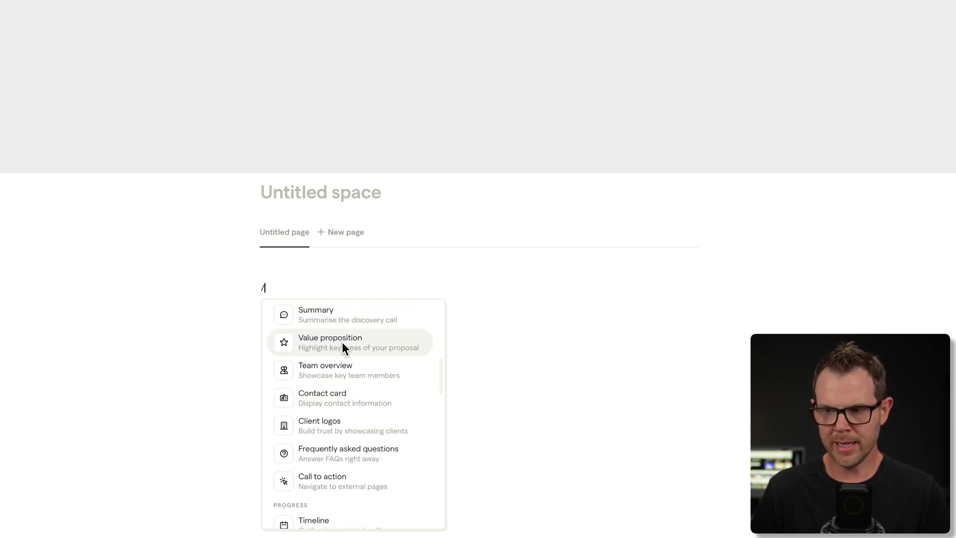
click(366, 343)
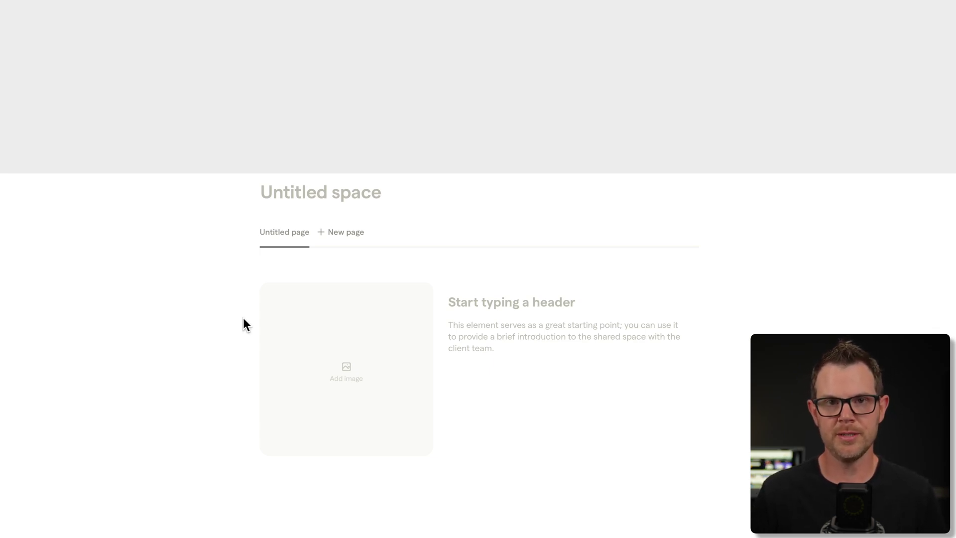
Examine the remaining insertable elements on the untitled page, from proposal and progress items through media, layout and embeds.
text(/)
scroll(353, 416, down, 1)
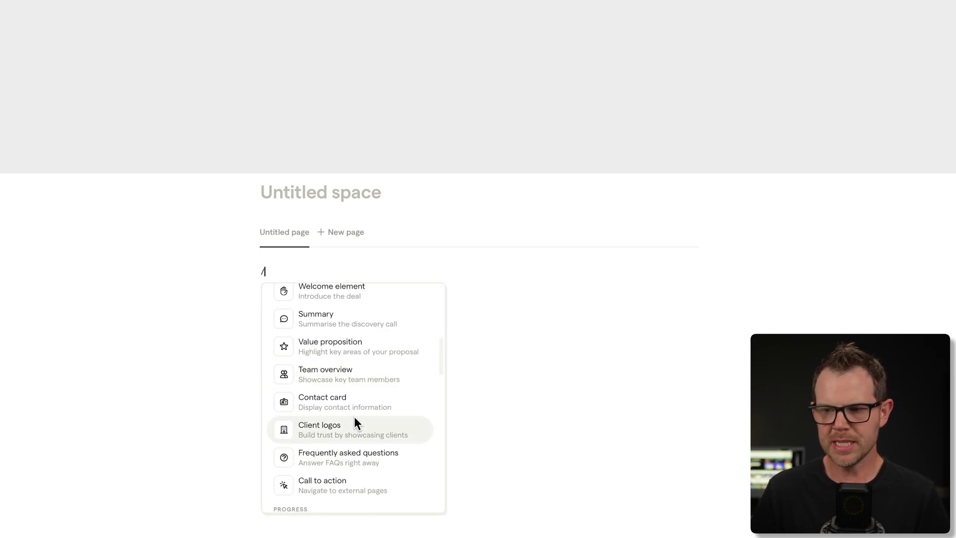
scroll(354, 416, down, 4)
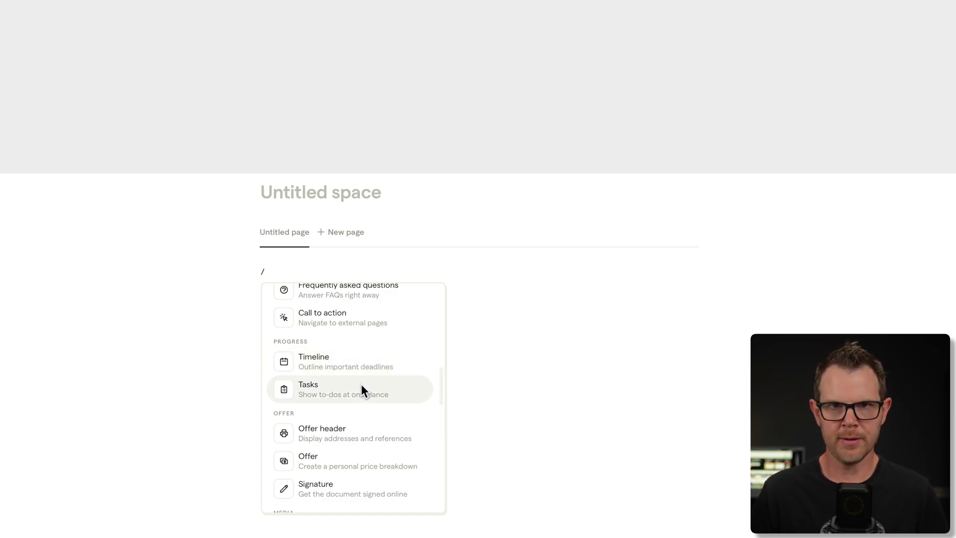
scroll(360, 384, down, 2)
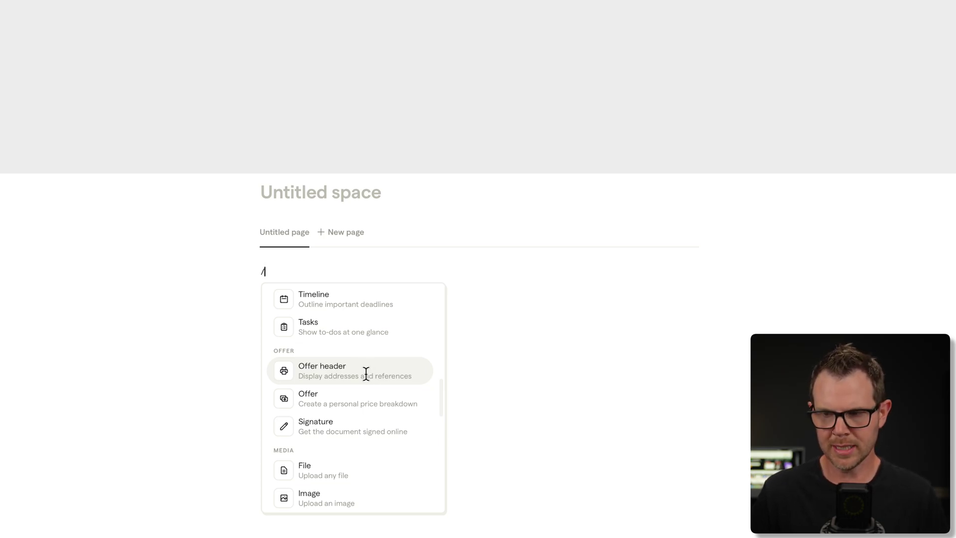
scroll(363, 421, down, 3)
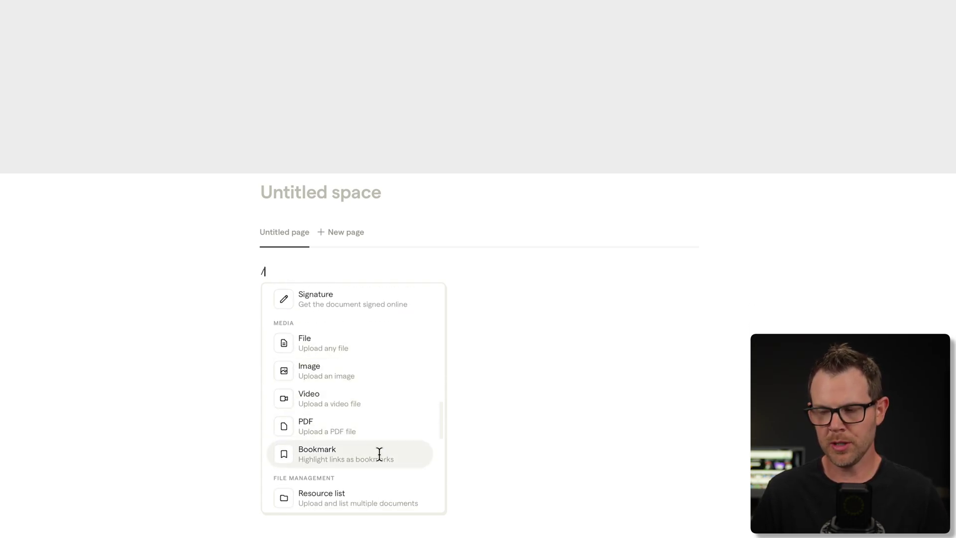
scroll(378, 454, down, 5)
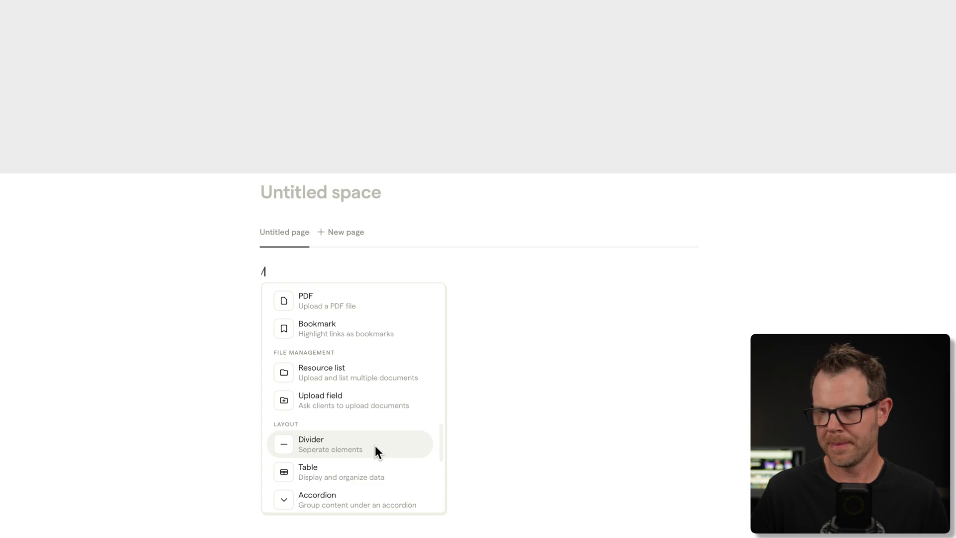
scroll(375, 445, down, 2)
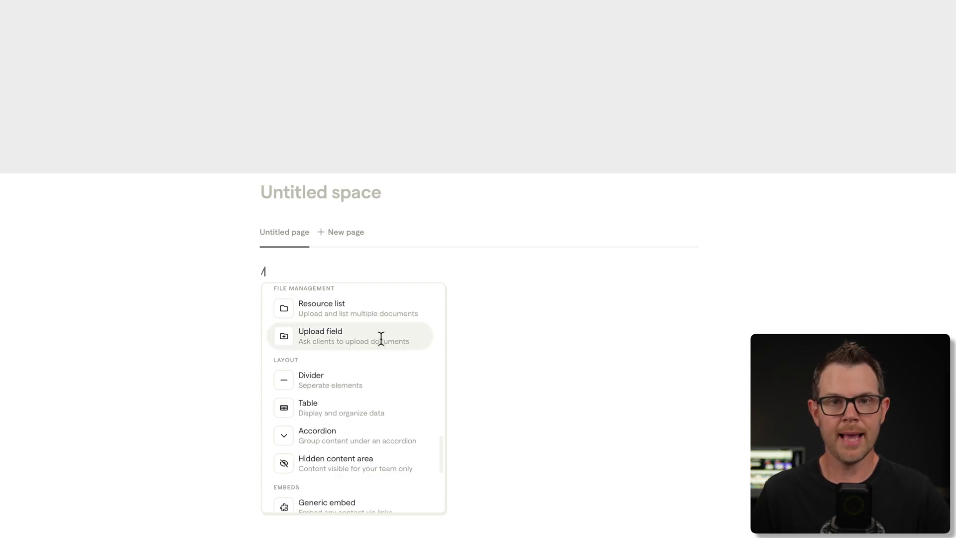
scroll(375, 440, down, 2)
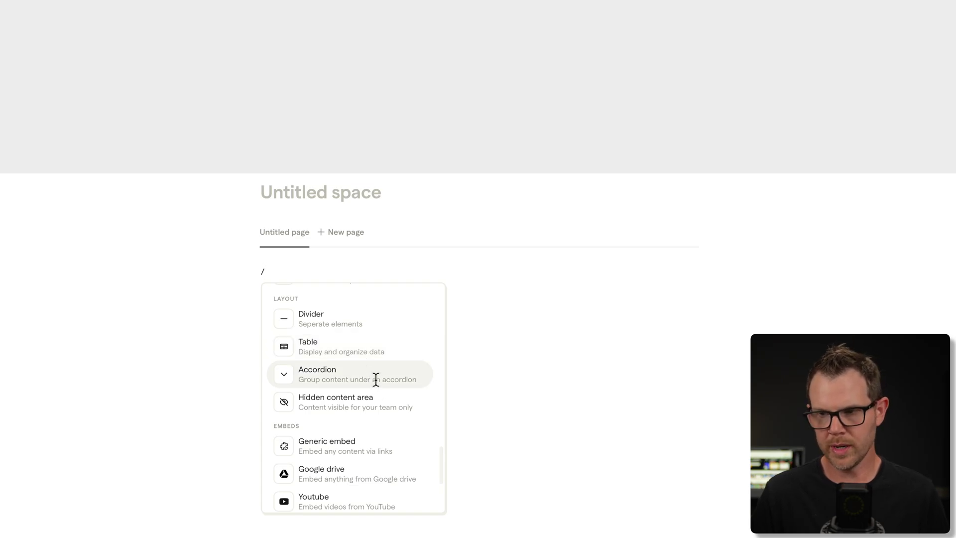
scroll(386, 431, down, 1)
scroll(386, 429, down, 3)
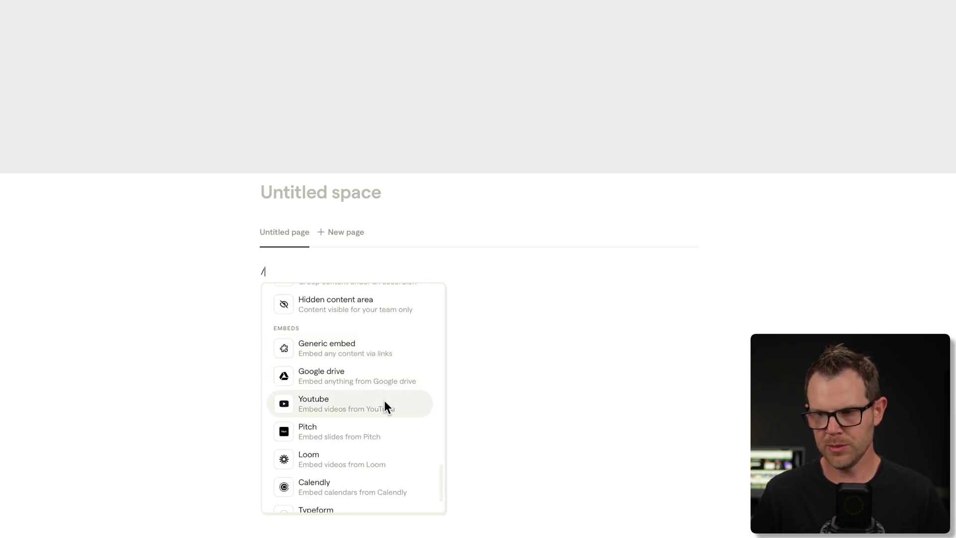
scroll(384, 399, down, 2)
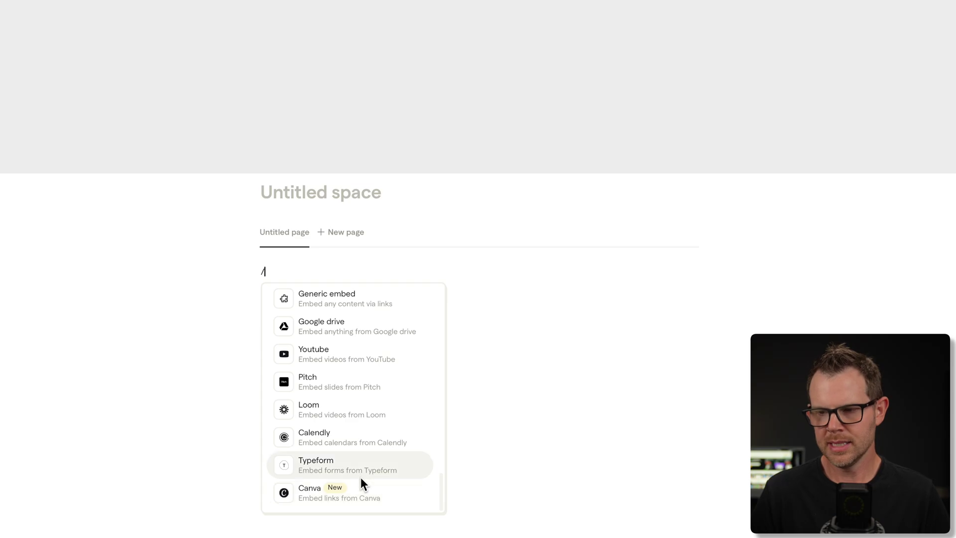
key(BackSpace)
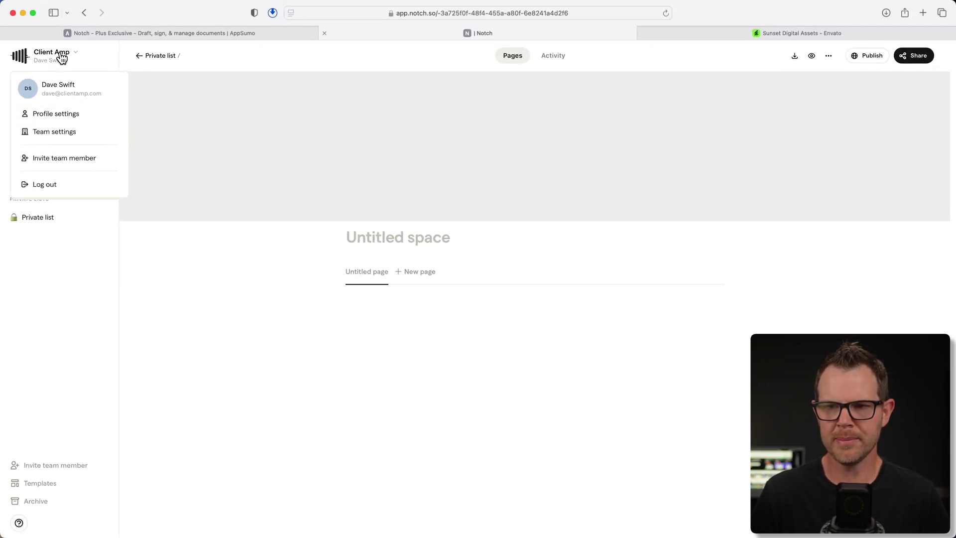
In the team's branding settings, try the Pill button shape and settle on Rounded rectangle.
click(50, 133)
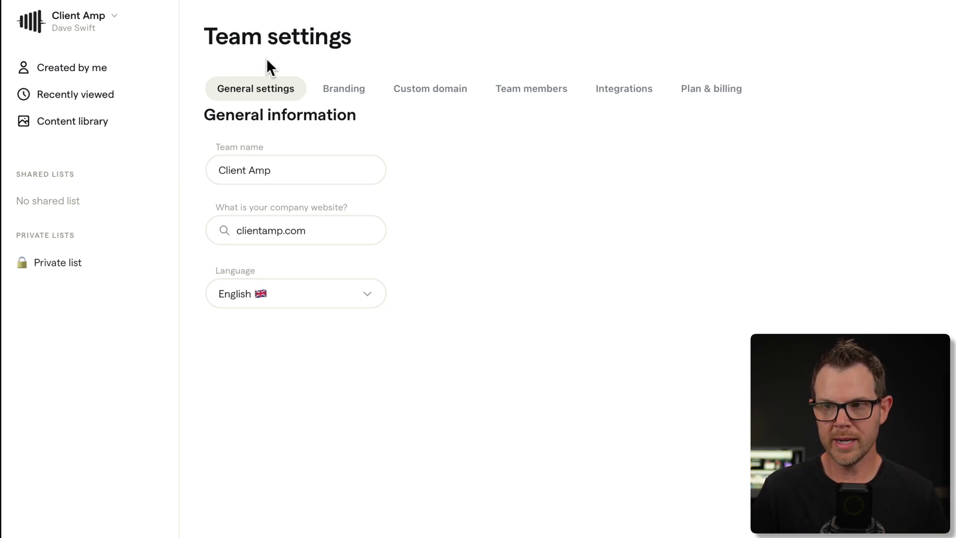
click(346, 89)
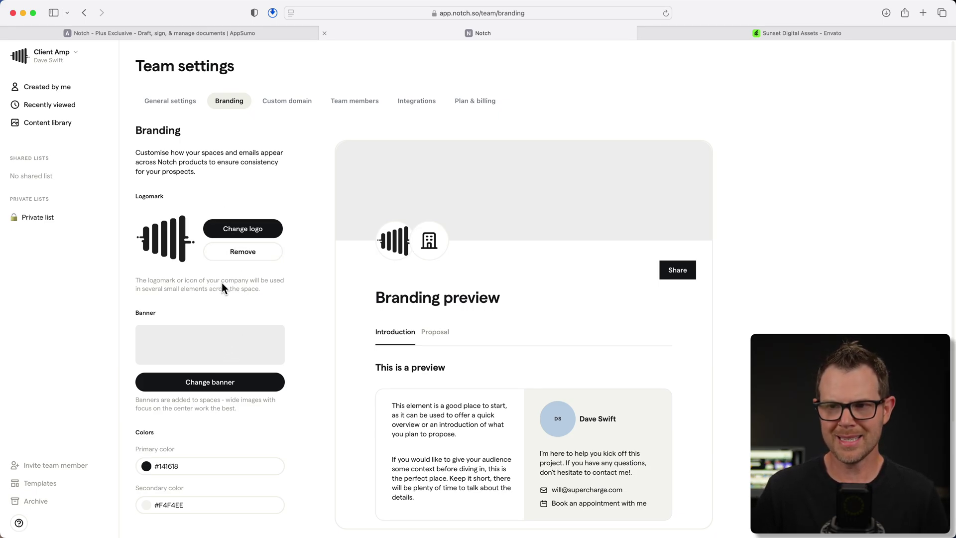
scroll(224, 282, down, 5)
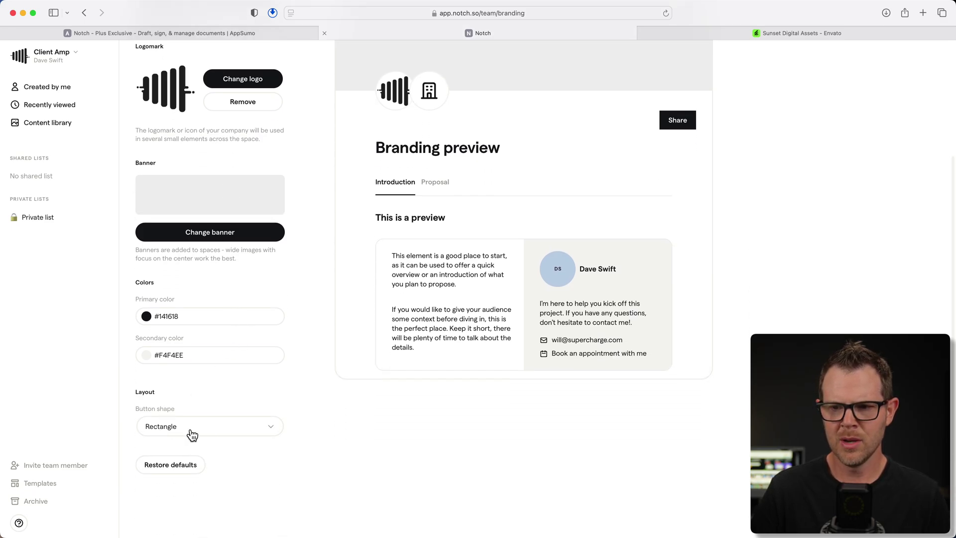
click(162, 432)
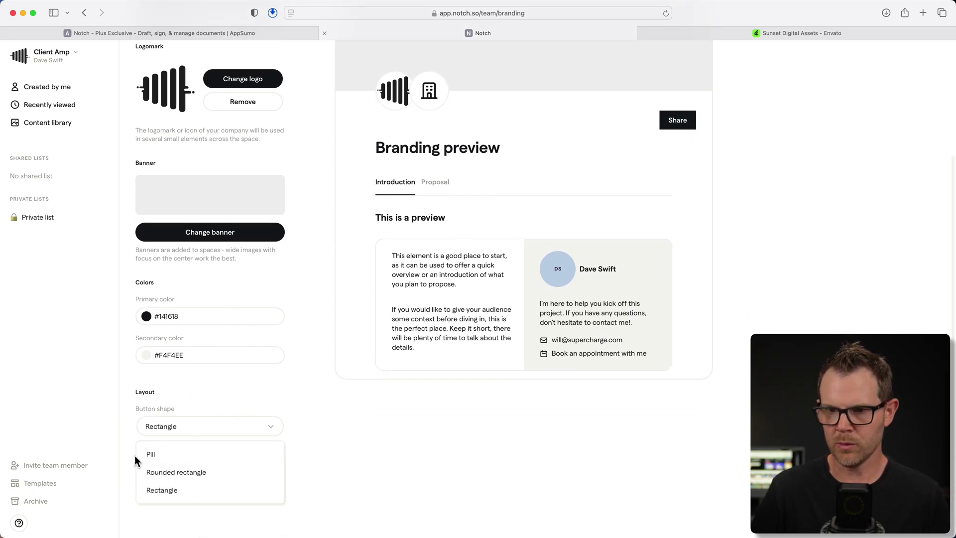
click(150, 454)
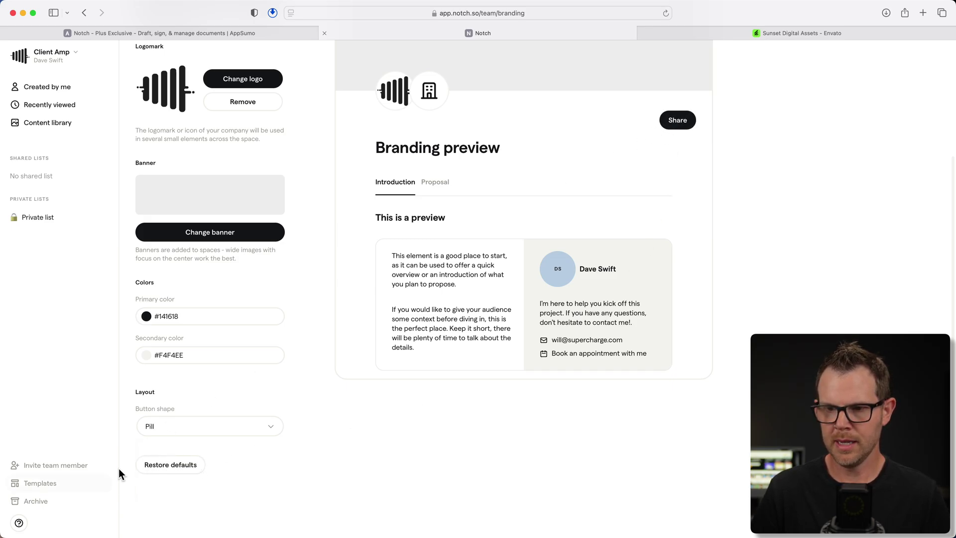
click(169, 429)
click(199, 472)
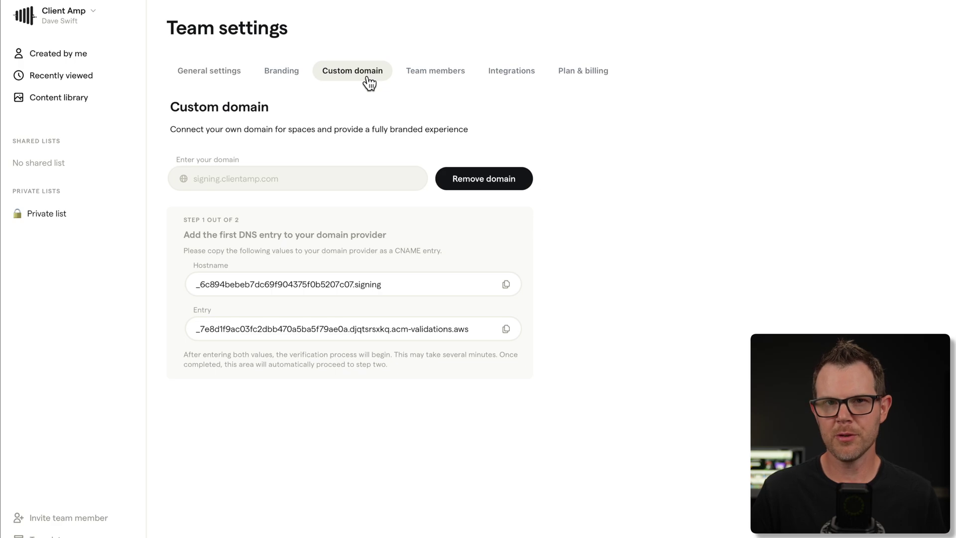
Review the team settings for the custom domain, team members, integrations, and plan and billing.
click(368, 82)
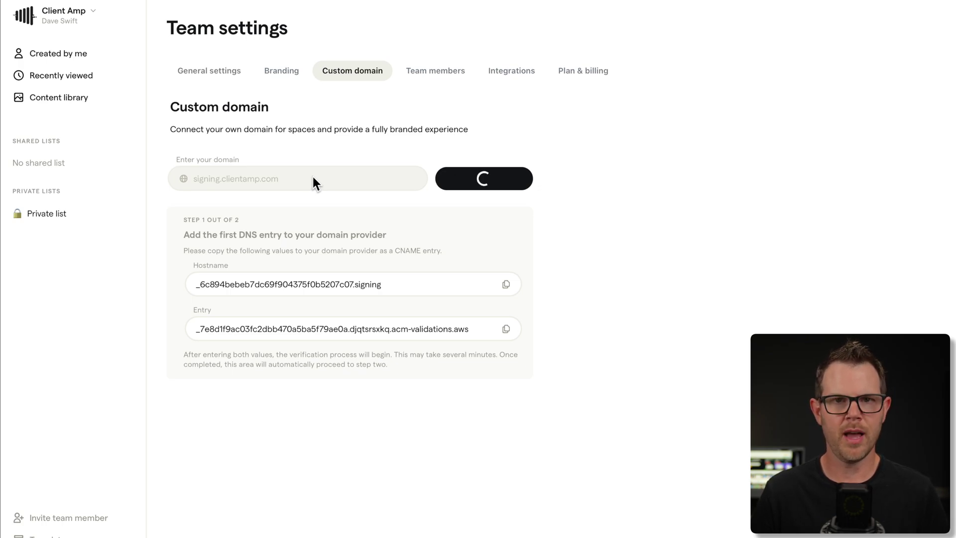
click(427, 77)
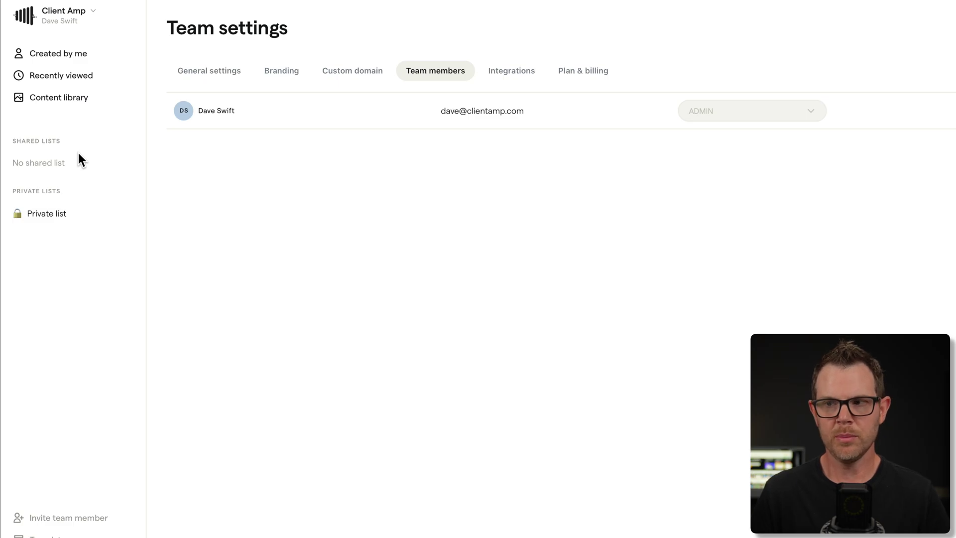
mouse_move(134, 137)
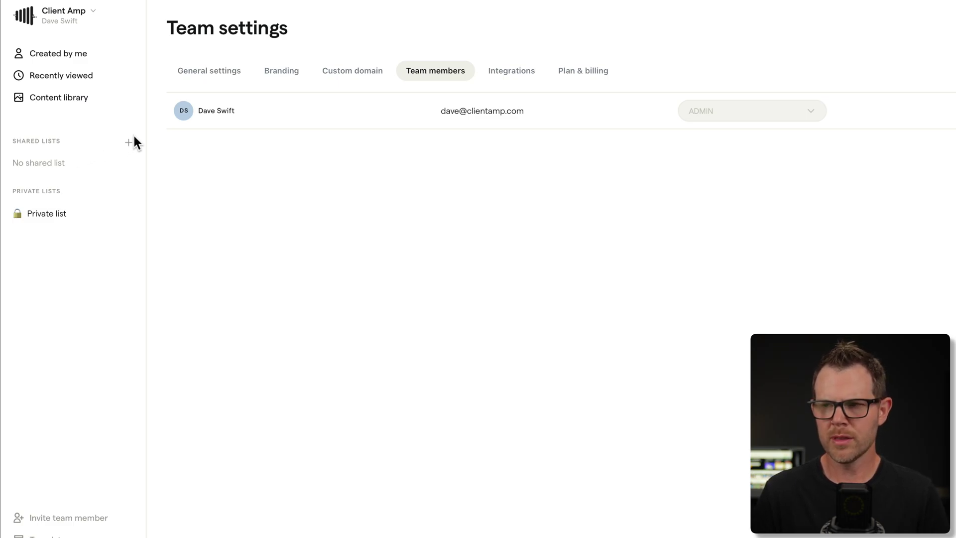
click(496, 79)
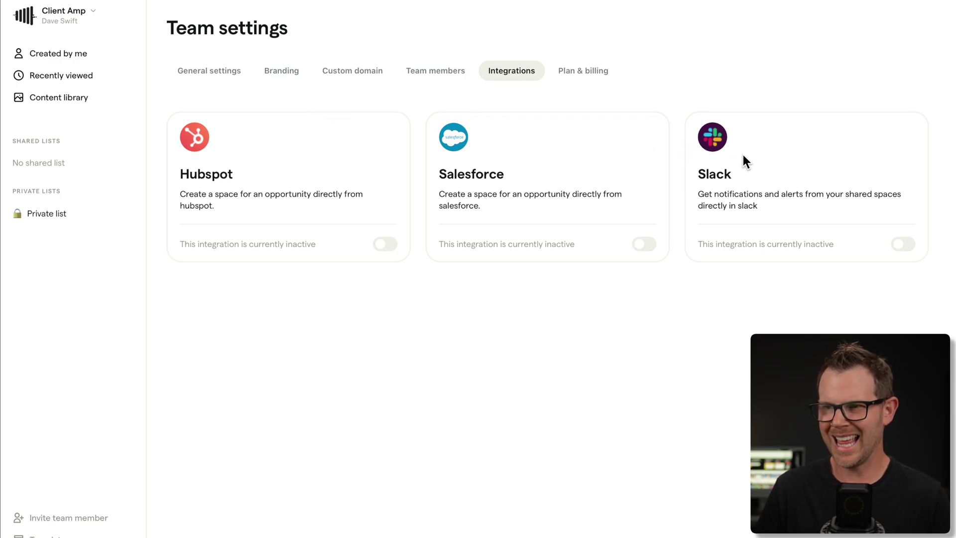
click(595, 74)
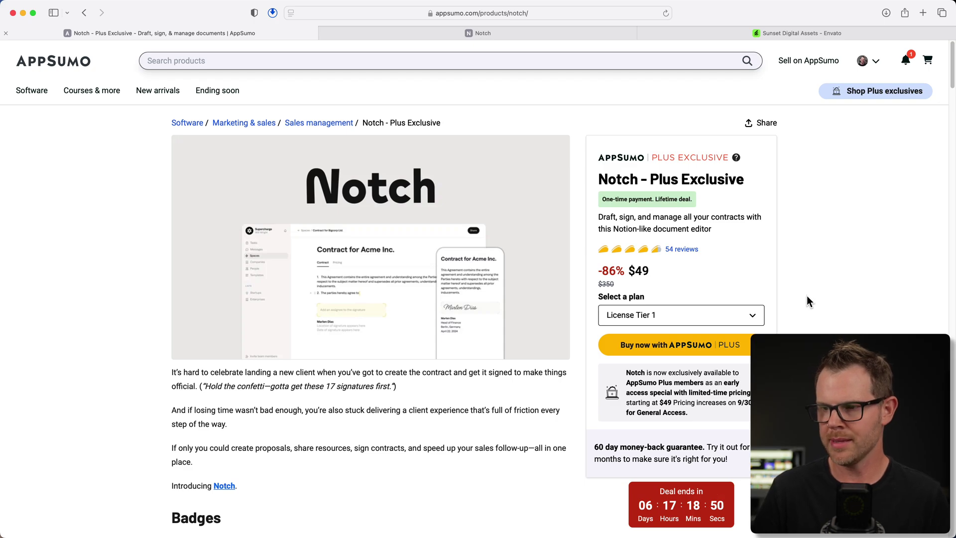
Examine Notch's plans and features on its AppSumo product page, comparing License Tiers 1, 2 and 3.
scroll(806, 295, down, 6)
scroll(806, 295, down, 15)
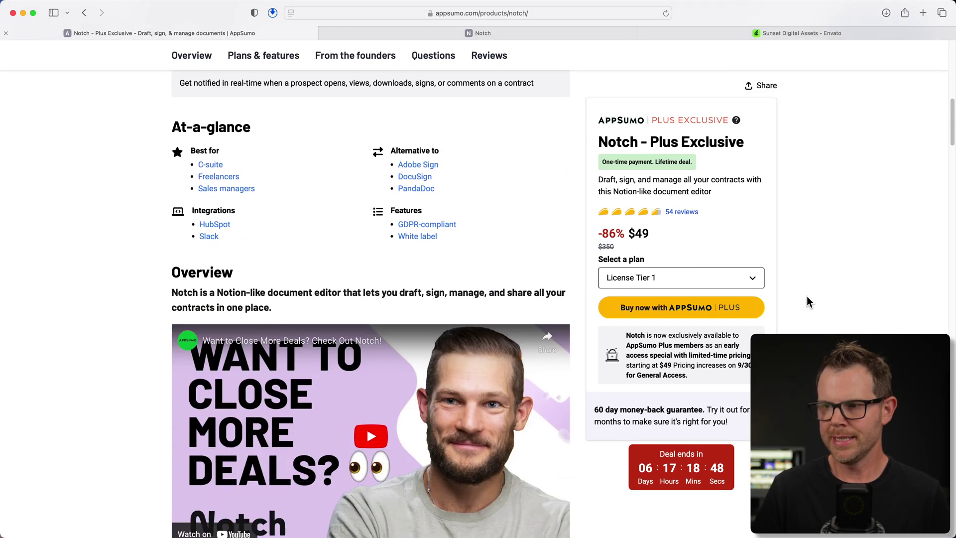
scroll(812, 300, down, 15)
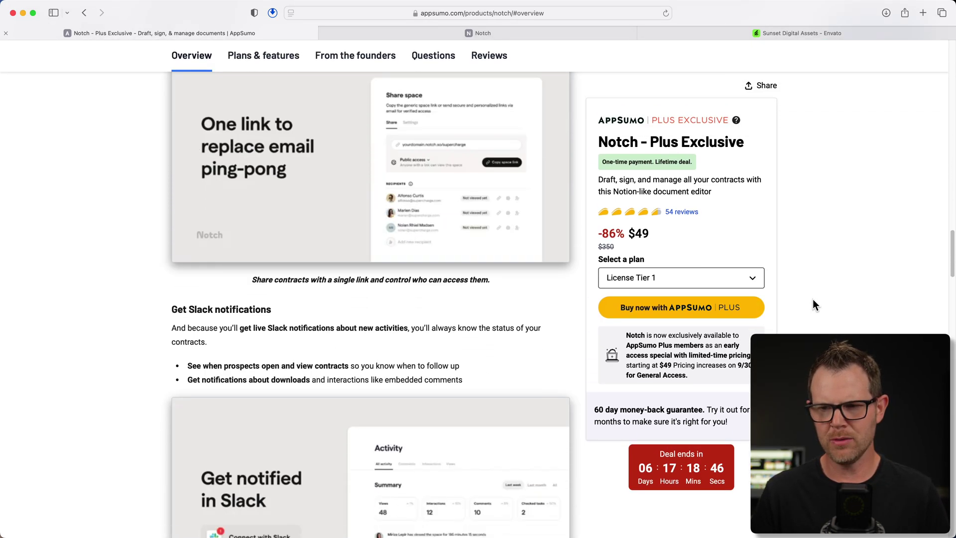
scroll(811, 309, down, 8)
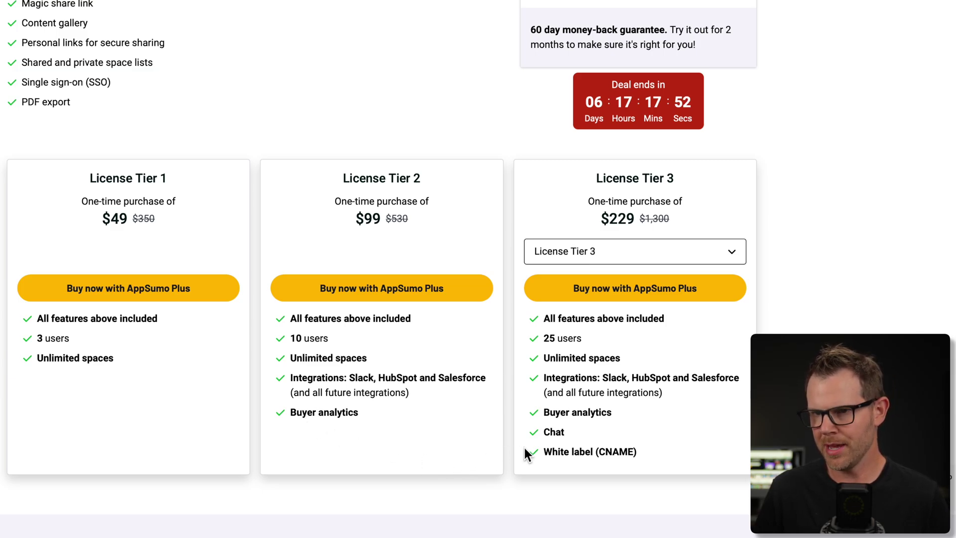
scroll(286, 90, up, 3)
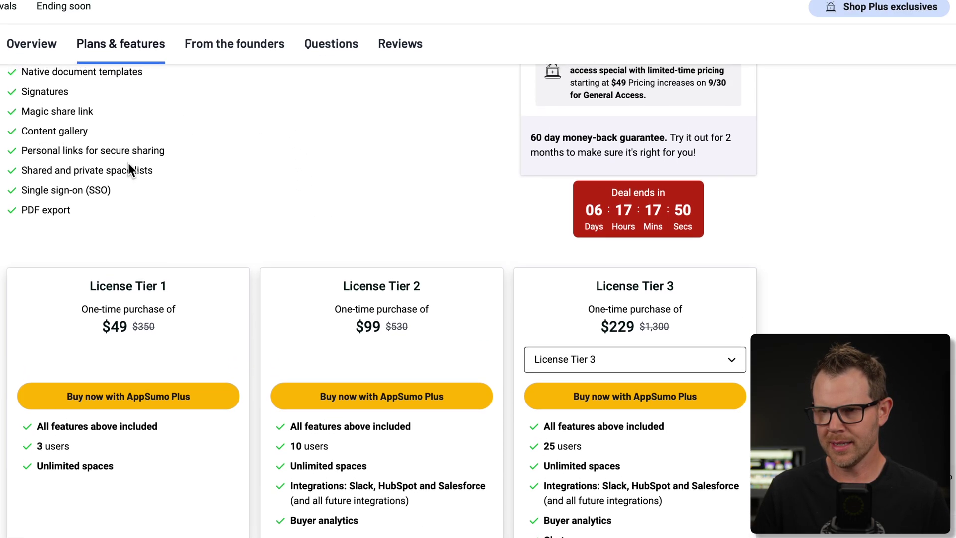